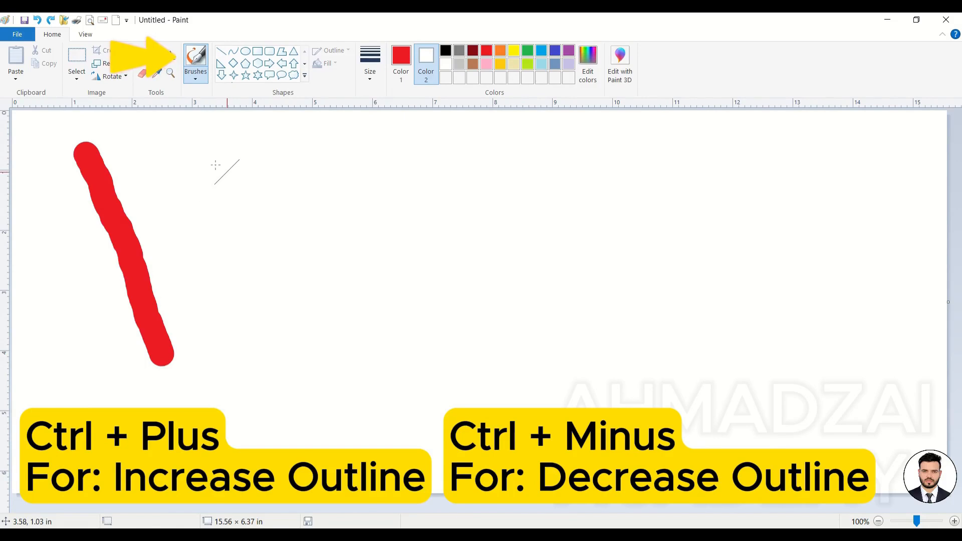
Paint one red stroke with Calligraphy brush 1 and another beside it with Calligraphy brush 2.
{"action": "mouse_move", "coordinate": [183, 148]}
{"action": "left_mouse_down"}
{"action": "mouse_move", "coordinate": [190, 178]}
{"action": "mouse_move", "coordinate": [179, 189]}
{"action": "mouse_move", "coordinate": [194, 211]}
{"action": "mouse_move", "coordinate": [192, 241]}
{"action": "mouse_move", "coordinate": [232, 226]}
{"action": "mouse_move", "coordinate": [215, 314]}
{"action": "left_mouse_up"}
{"action": "left_click", "coordinate": [195, 78]}
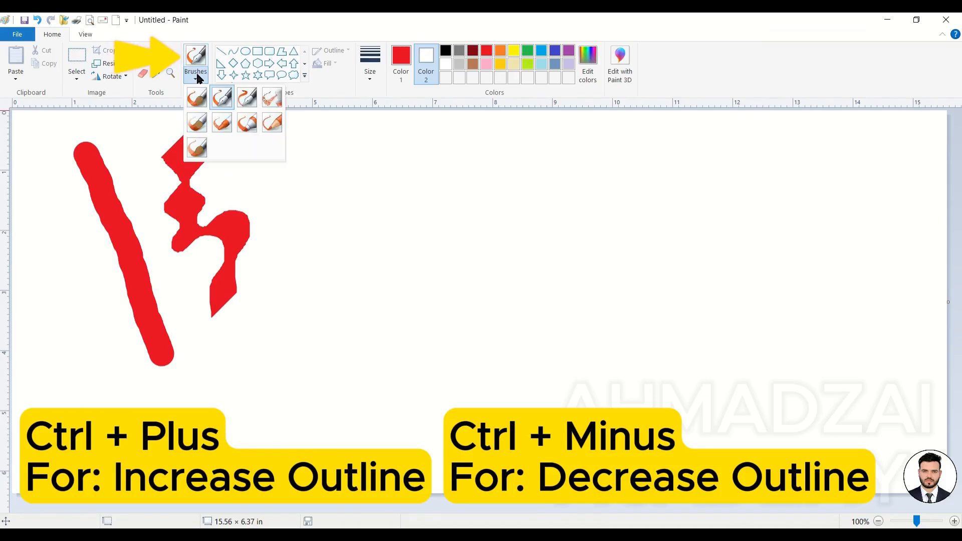
{"action": "left_click", "coordinate": [245, 99]}
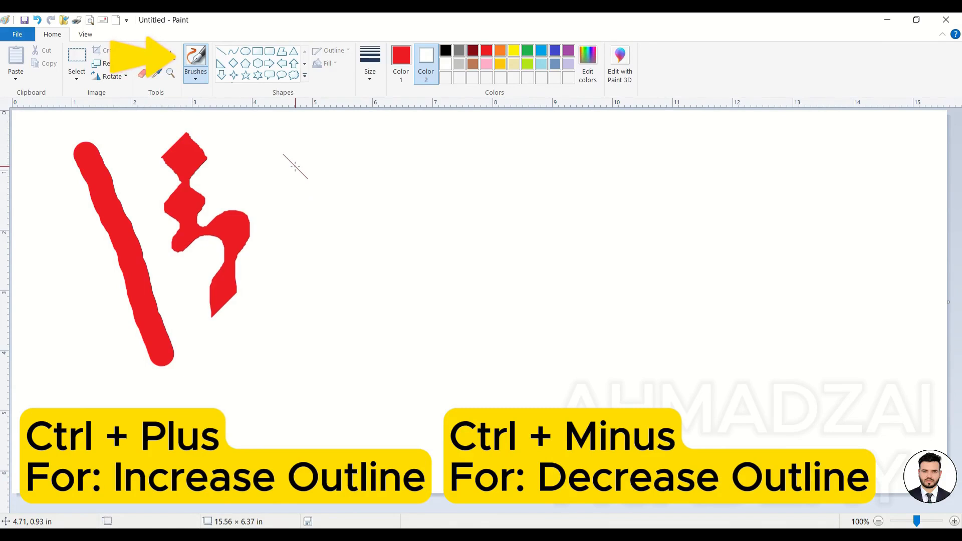
{"action": "mouse_move", "coordinate": [309, 138]}
{"action": "left_mouse_down"}
{"action": "mouse_move", "coordinate": [321, 185]}
{"action": "mouse_move", "coordinate": [345, 218]}
{"action": "mouse_move", "coordinate": [313, 256]}
{"action": "mouse_move", "coordinate": [304, 334]}
{"action": "left_mouse_up"}
Paint a long diagonal Airbrush stroke and a shorter diagonal Watercolor brush stroke to the right of the calligraphy strokes.
{"action": "left_click", "coordinate": [200, 77]}
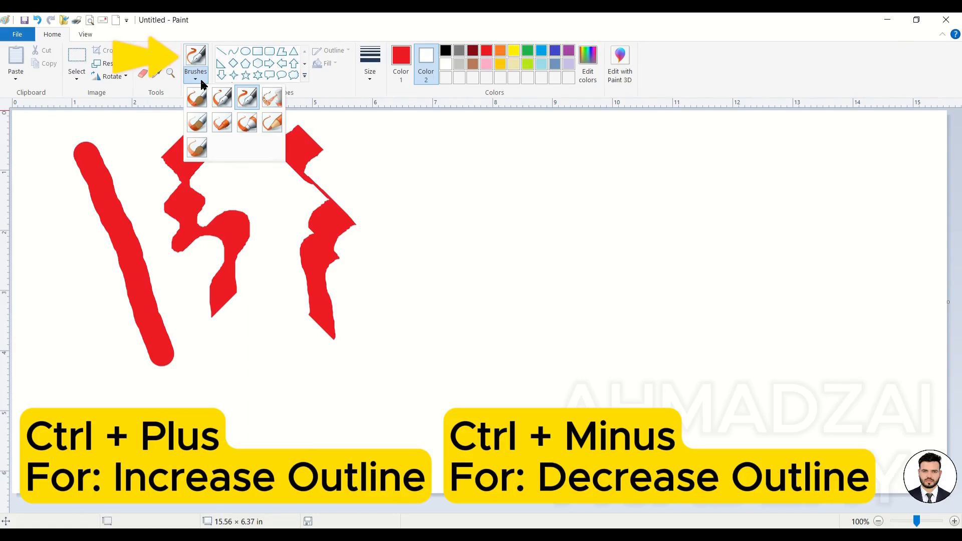
{"action": "left_click", "coordinate": [268, 97]}
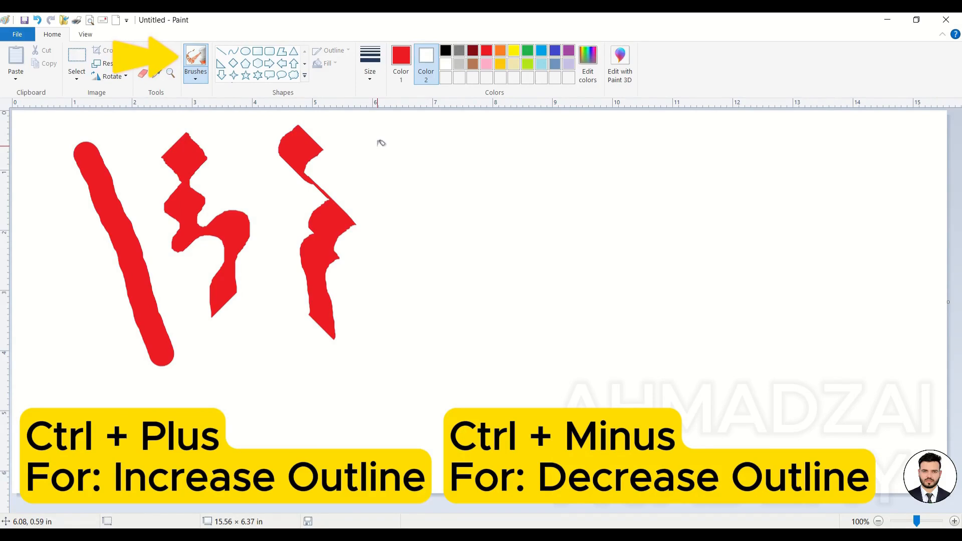
{"action": "mouse_move", "coordinate": [370, 141]}
{"action": "left_mouse_down"}
{"action": "mouse_move", "coordinate": [417, 213]}
{"action": "mouse_move", "coordinate": [544, 354]}
{"action": "left_mouse_up"}
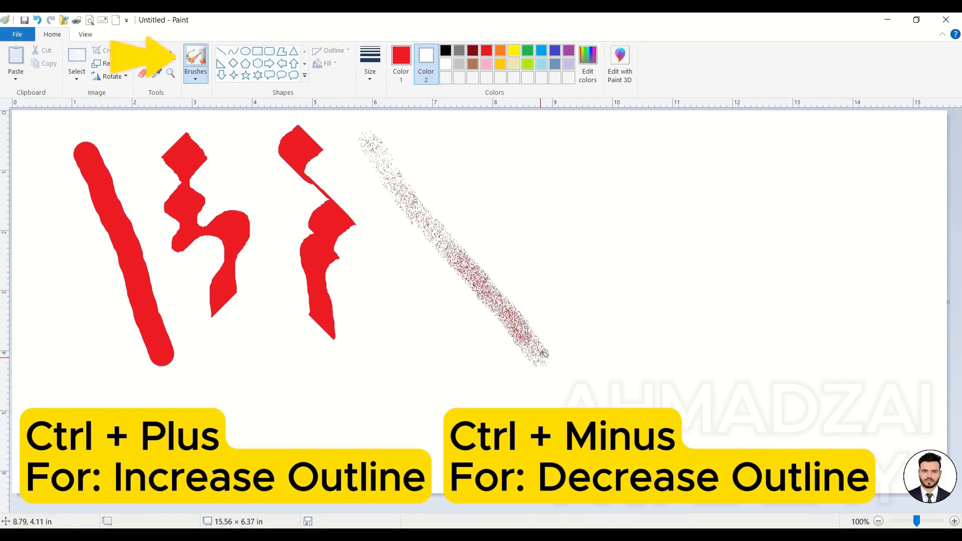
{"action": "left_click", "coordinate": [206, 81]}
{"action": "left_click", "coordinate": [200, 149]}
{"action": "left_click_drag", "start_coordinate": [494, 147], "coordinate": [621, 277]}
Paint a diagonal red stroke with the Marker brush beside the watercolor stroke, and clear the entire canvas.
{"action": "left_click", "coordinate": [206, 80]}
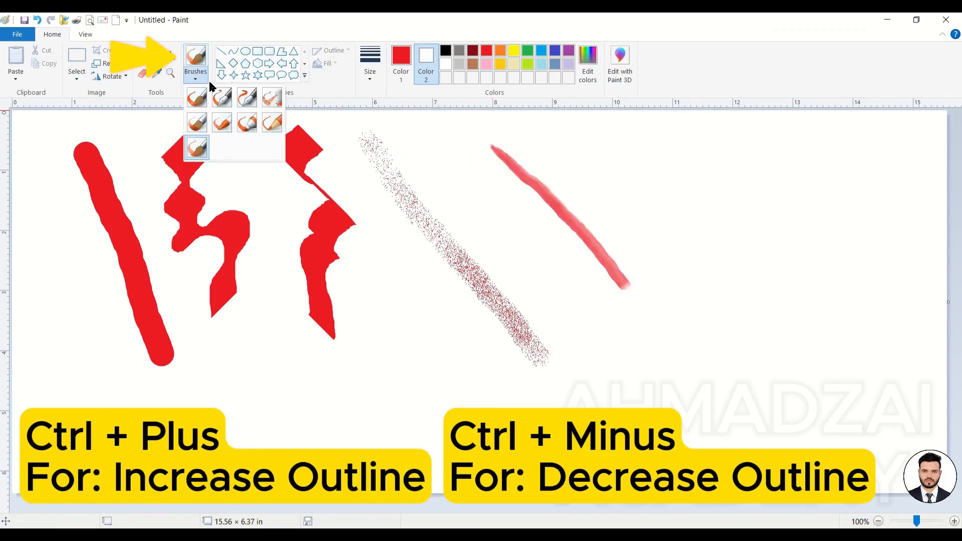
{"action": "left_click", "coordinate": [269, 127]}
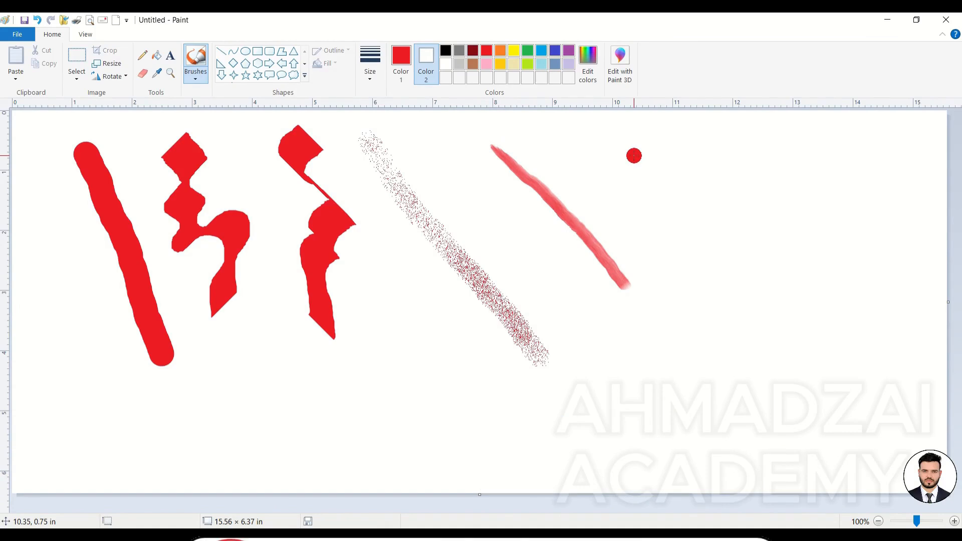
{"action": "mouse_move", "coordinate": [609, 138]}
{"action": "left_mouse_down"}
{"action": "mouse_move", "coordinate": [679, 202]}
{"action": "mouse_move", "coordinate": [804, 336]}
{"action": "left_mouse_up"}
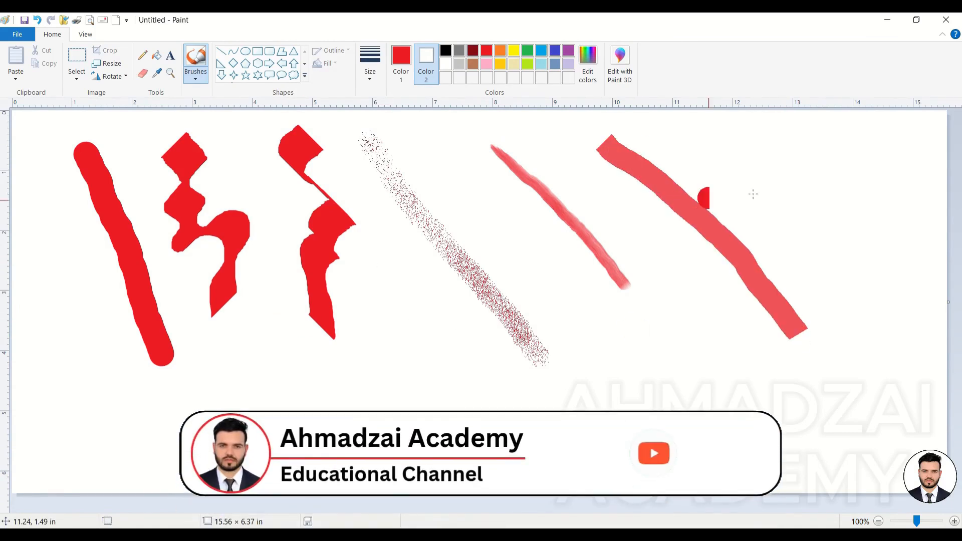
{"action": "key", "text": "ctrl+a"}
{"action": "key", "text": "Delete"}
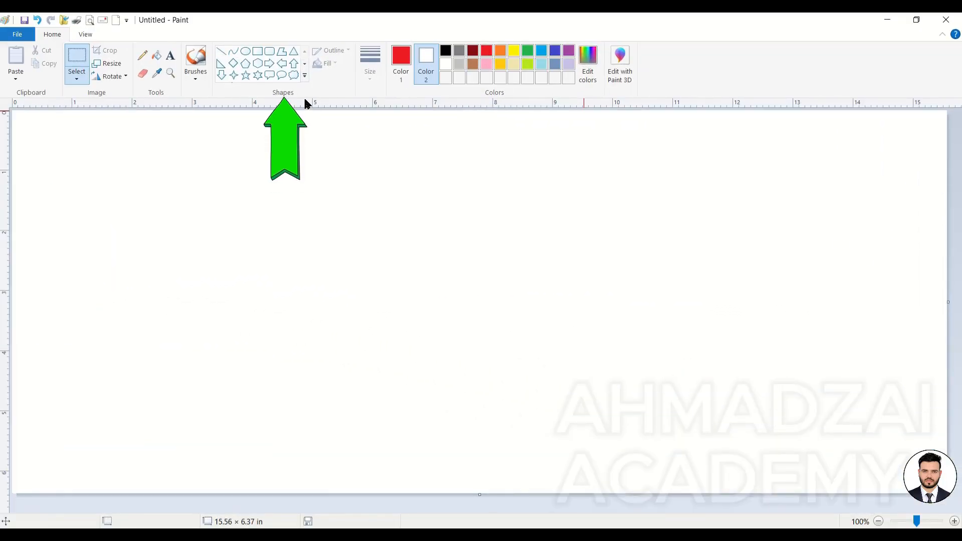
Try drawing straight lines in several directions with the Line shape constrained to exact angles.
{"action": "left_click", "coordinate": [221, 52]}
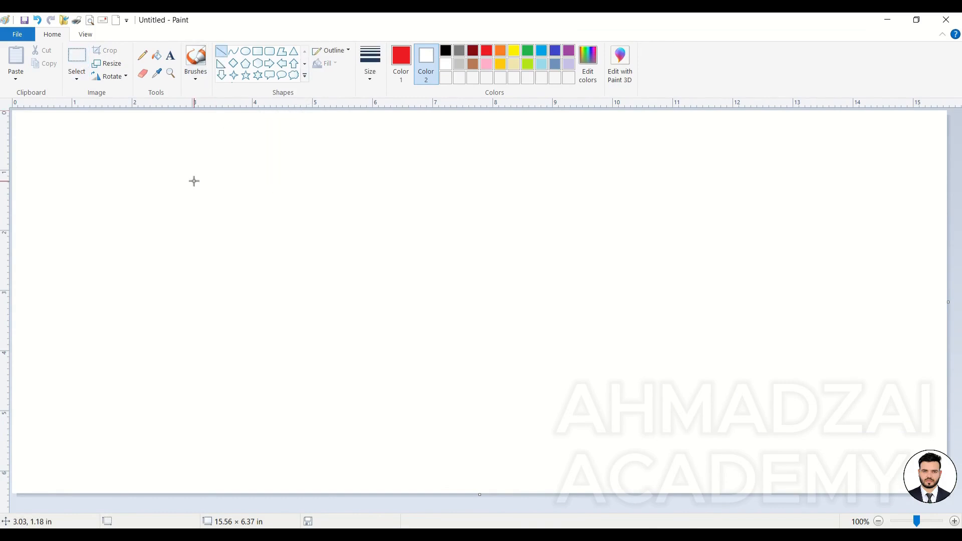
{"action": "mouse_move", "coordinate": [524, 181]}
{"action": "left_mouse_down"}
{"action": "mouse_move", "coordinate": [381, 197]}
{"action": "mouse_move", "coordinate": [236, 294]}
{"action": "mouse_move", "coordinate": [190, 404]}
{"action": "mouse_move", "coordinate": [196, 342]}
{"action": "mouse_move", "coordinate": [196, 407]}
{"action": "mouse_move", "coordinate": [257, 204]}
{"action": "left_mouse_up"}
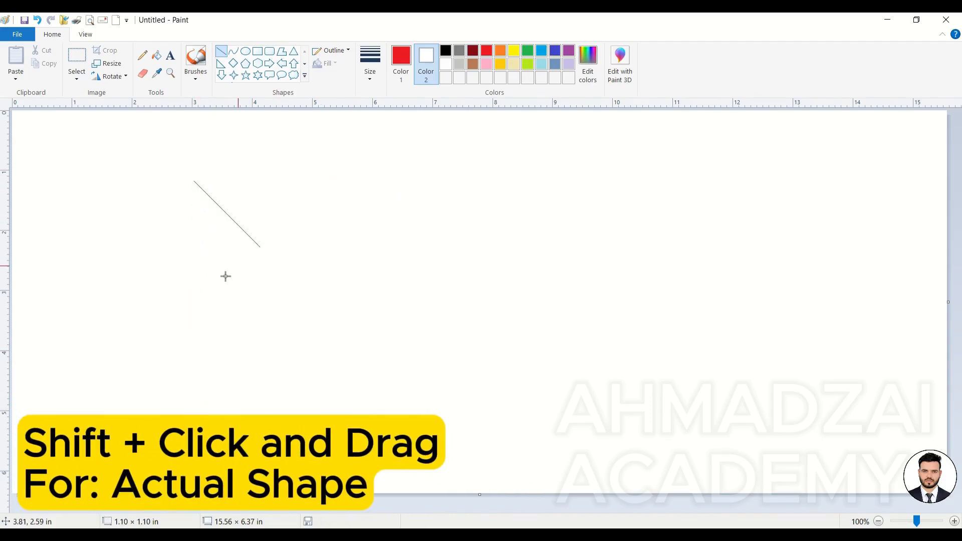
{"action": "left_click_drag", "start_coordinate": [232, 389], "coordinate": [301, 386]}
{"action": "left_click_drag", "start_coordinate": [430, 277], "coordinate": [387, 220]}
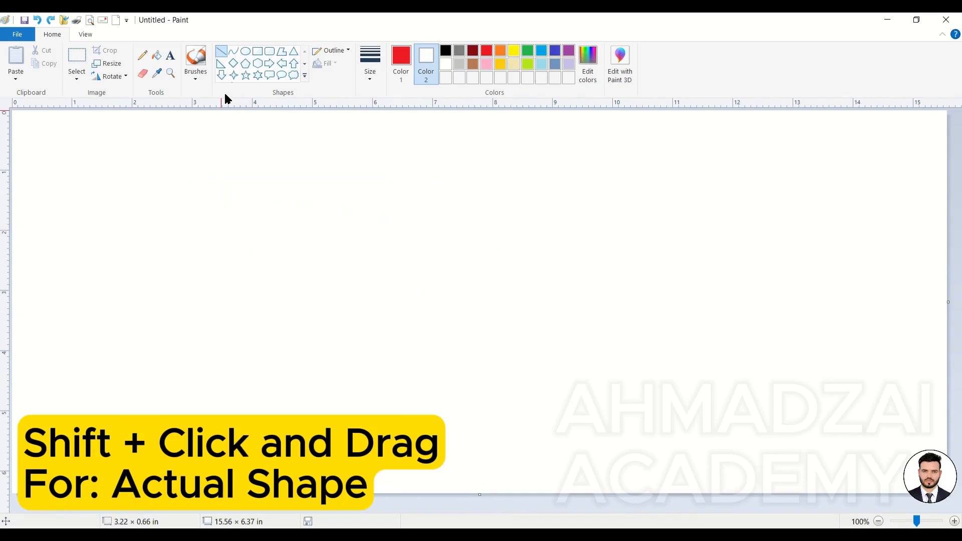
Draw a horizontal line about 5.1 in long and an S-shaped curve about 4.8 in wide below it.
{"action": "left_click_drag", "start_coordinate": [337, 181], "coordinate": [536, 190]}
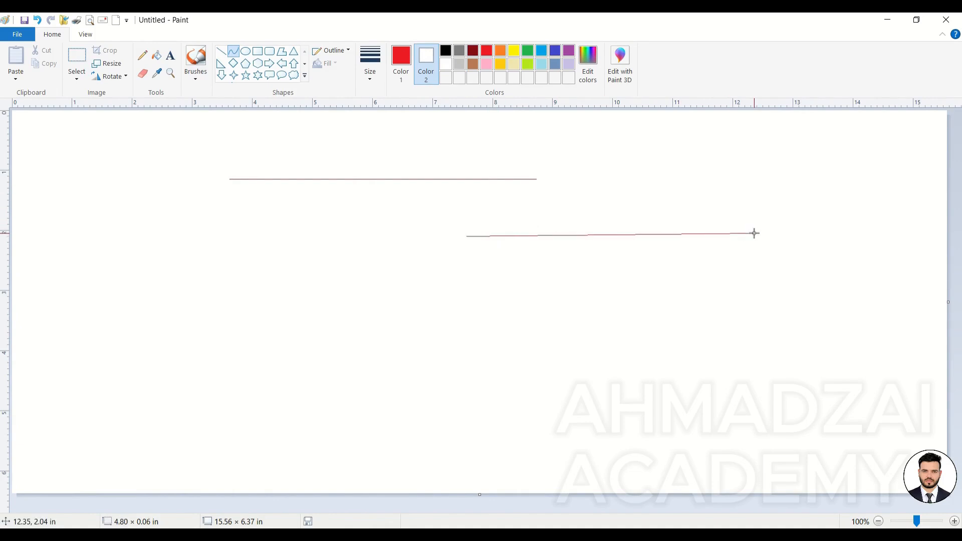
{"action": "left_click_drag", "start_coordinate": [686, 252], "coordinate": [677, 299]}
{"action": "left_click_drag", "start_coordinate": [650, 265], "coordinate": [543, 164]}
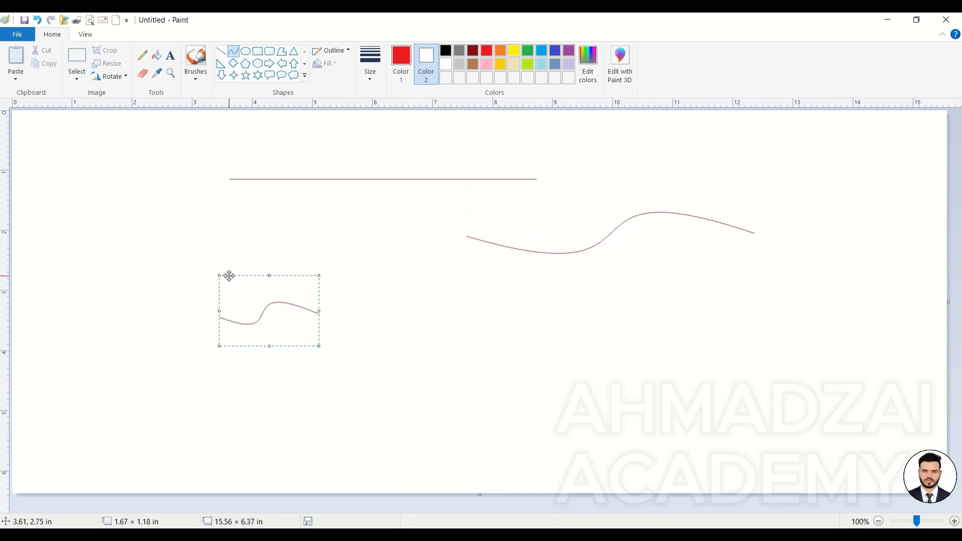
Clear the canvas and lay down the baseline of a new curve about 3.7 in wide.
{"action": "key", "text": "ctrl+a"}
{"action": "key", "text": "Delete"}
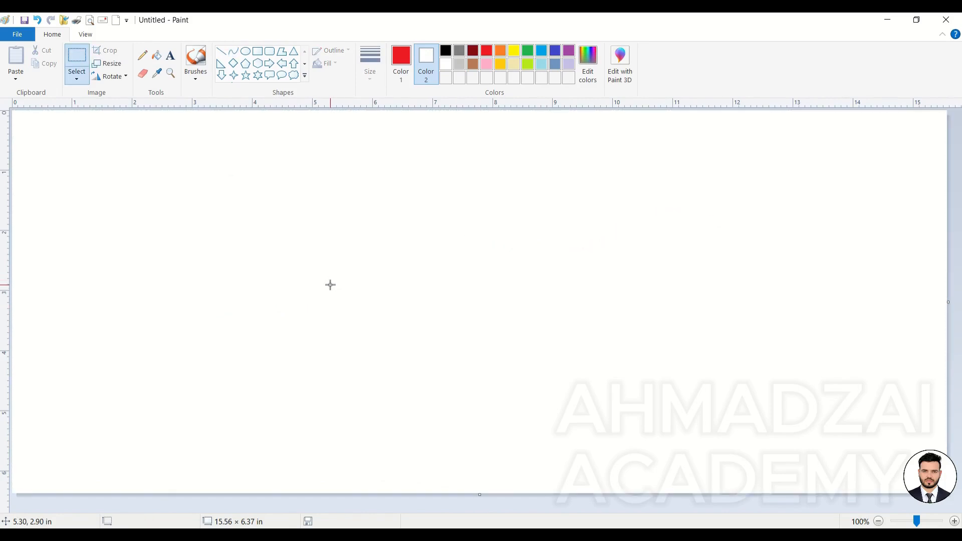
{"action": "left_click", "coordinate": [238, 53]}
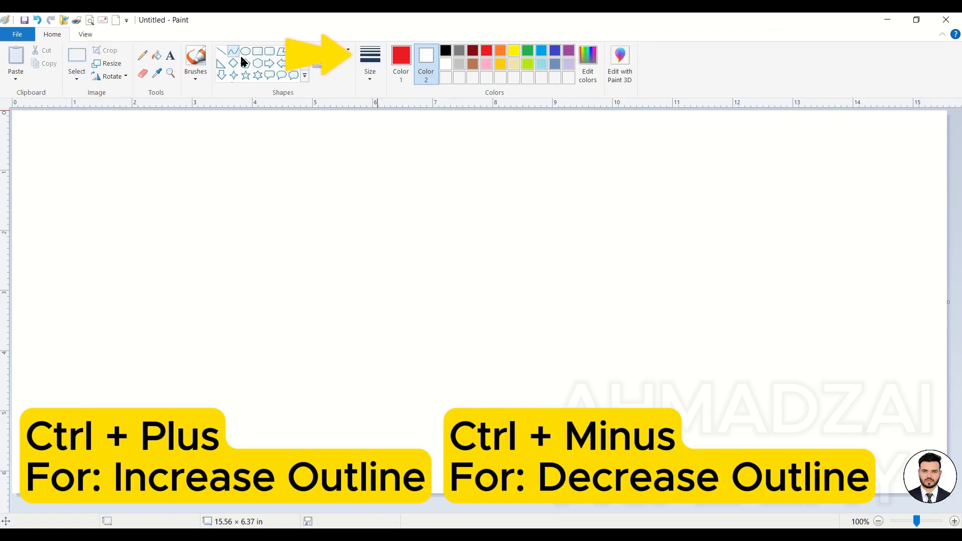
{"action": "left_click", "coordinate": [367, 70]}
{"action": "left_click", "coordinate": [383, 33]}
{"action": "left_click_drag", "start_coordinate": [300, 185], "coordinate": [520, 190]}
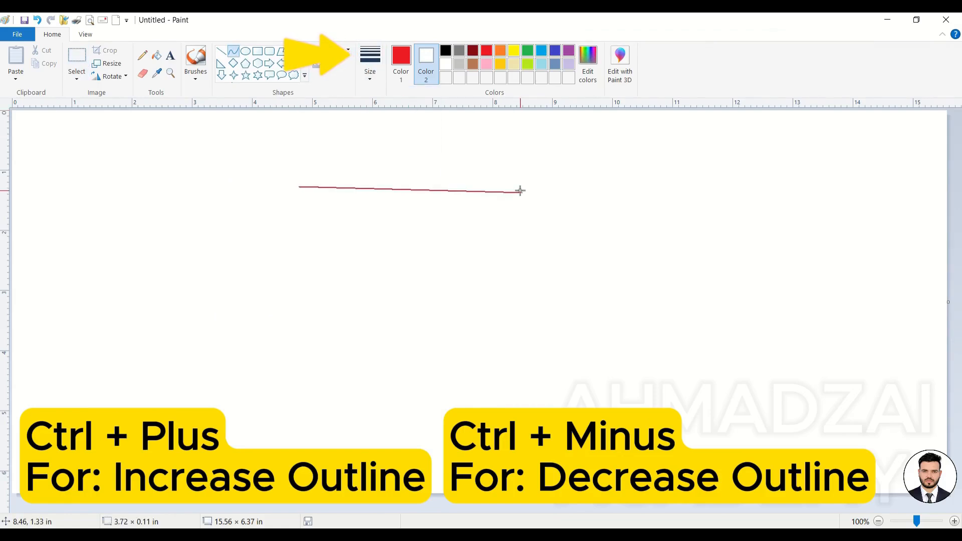
Thicken the curve's outline considerably and bend the curve into an S shape.
{"action": "key", "text": "ctrl+plus"}
{"action": "key", "text": "ctrl+plus"}
{"action": "key", "text": "ctrl+plus"}
{"action": "key", "text": "ctrl+plus"}
{"action": "key", "text": "ctrl+plus"}
{"action": "key", "text": "ctrl+plus"}
{"action": "left_click_drag", "start_coordinate": [473, 242], "coordinate": [378, 126]}
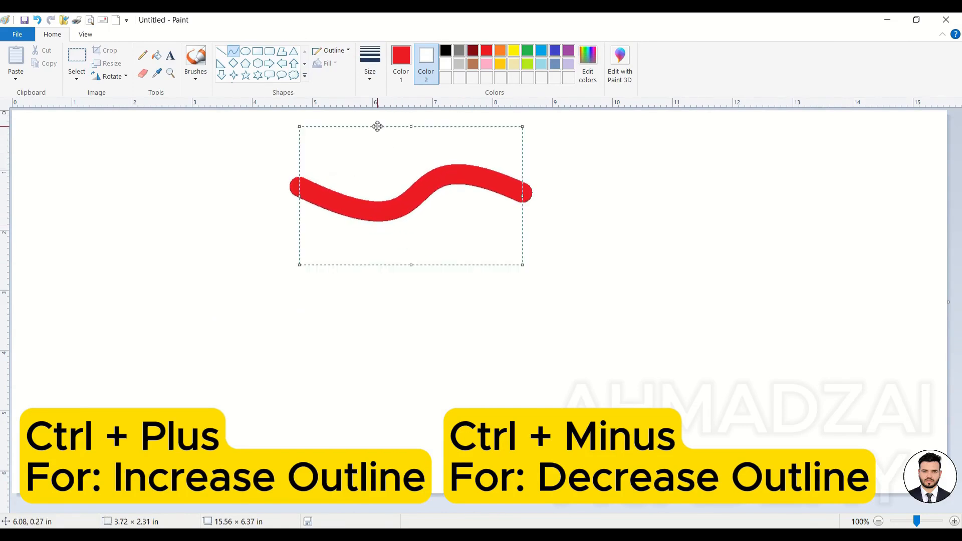
Draw a straight line about 3.3 in long below the curve, thin its outline fully and thicken it again slightly.
{"action": "left_click_drag", "start_coordinate": [529, 289], "coordinate": [724, 278]}
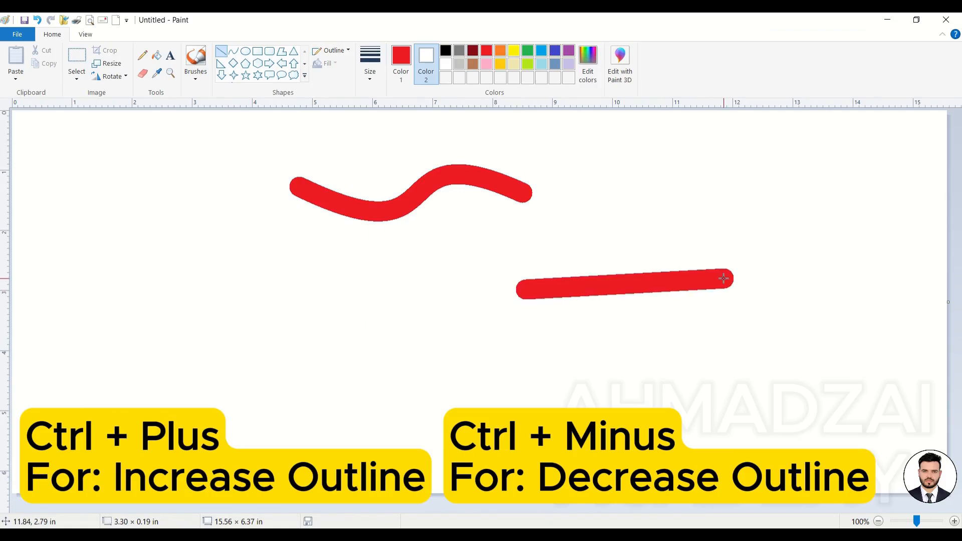
{"action": "key", "text": "ctrl+minus"}
{"action": "key", "text": "ctrl+minus"}
{"action": "key", "text": "ctrl+minus"}
{"action": "key", "text": "ctrl+minus"}
{"action": "key", "text": "ctrl+minus"}
{"action": "key", "text": "ctrl+minus"}
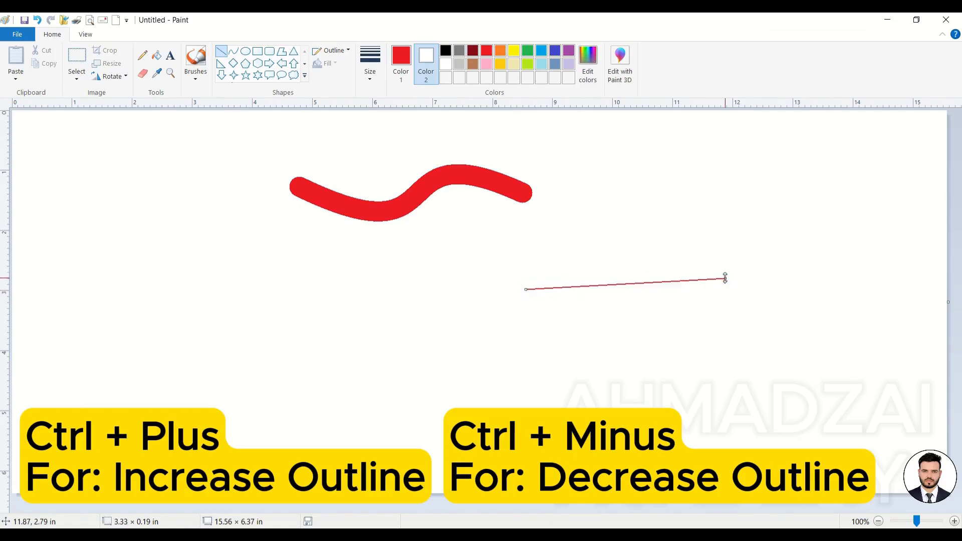
{"action": "key", "text": "ctrl+plus"}
{"action": "key", "text": "ctrl+plus"}
{"action": "left_click", "coordinate": [748, 261]}
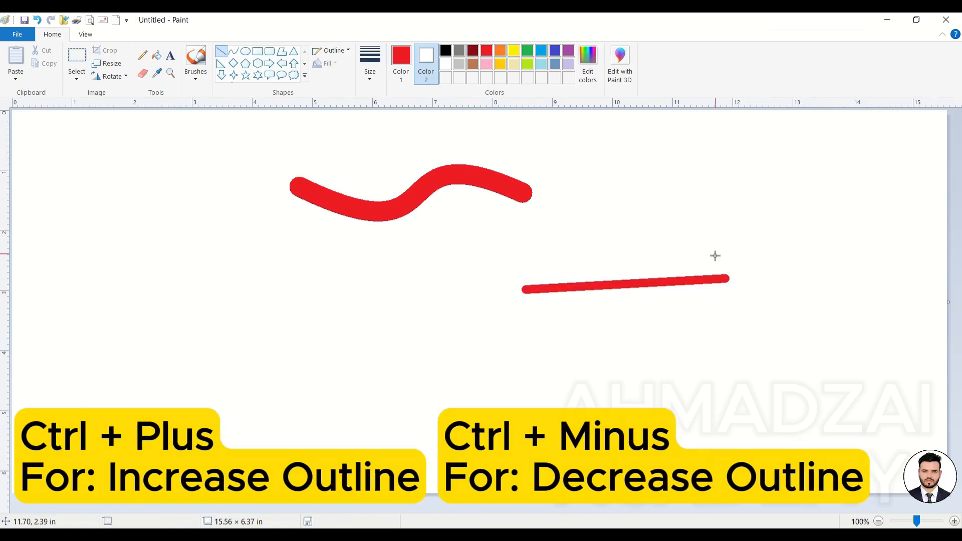
Clear the canvas and draw a perfect red circle about 3.9 in across using the Oval shape.
{"action": "key", "text": "ctrl+a"}
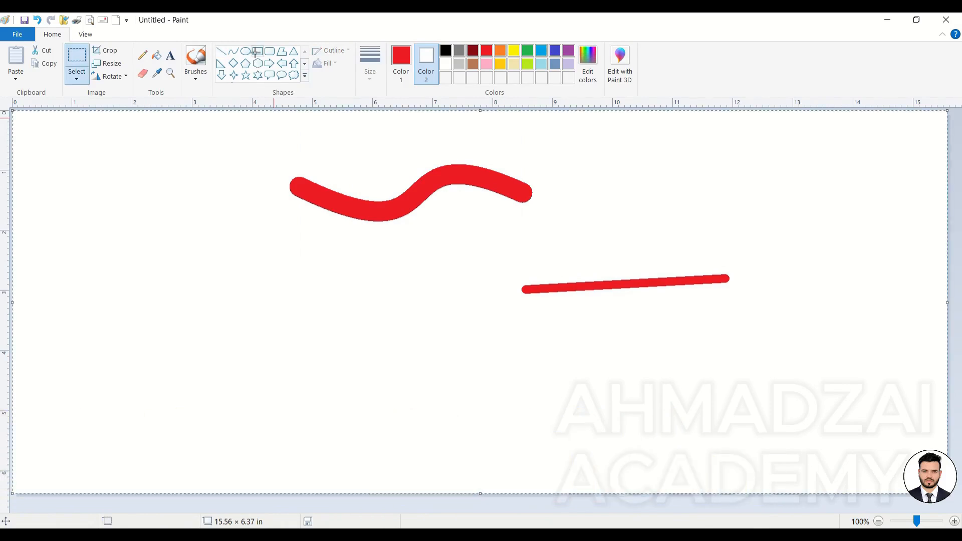
{"action": "key", "text": "Delete"}
{"action": "left_click", "coordinate": [246, 52]}
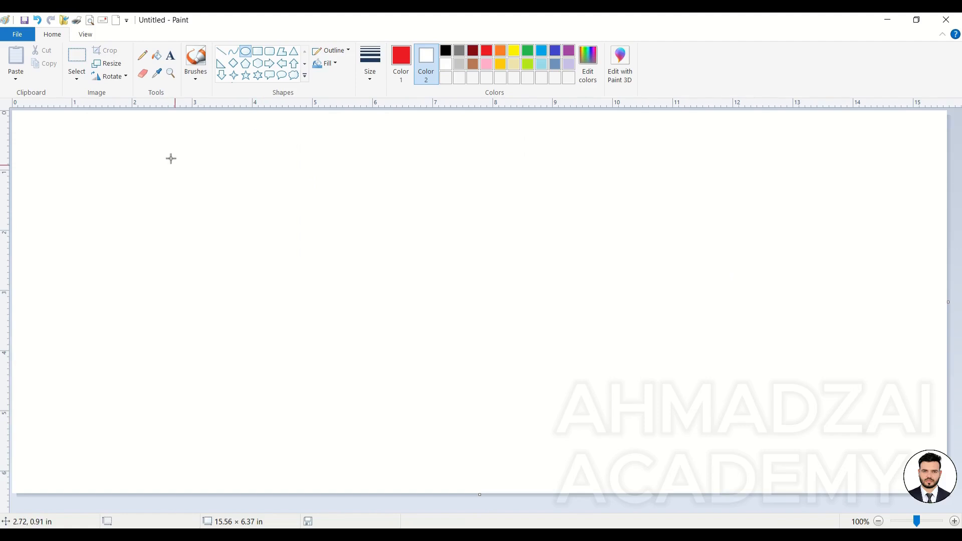
{"action": "left_click_drag", "start_coordinate": [151, 145], "coordinate": [426, 377]}
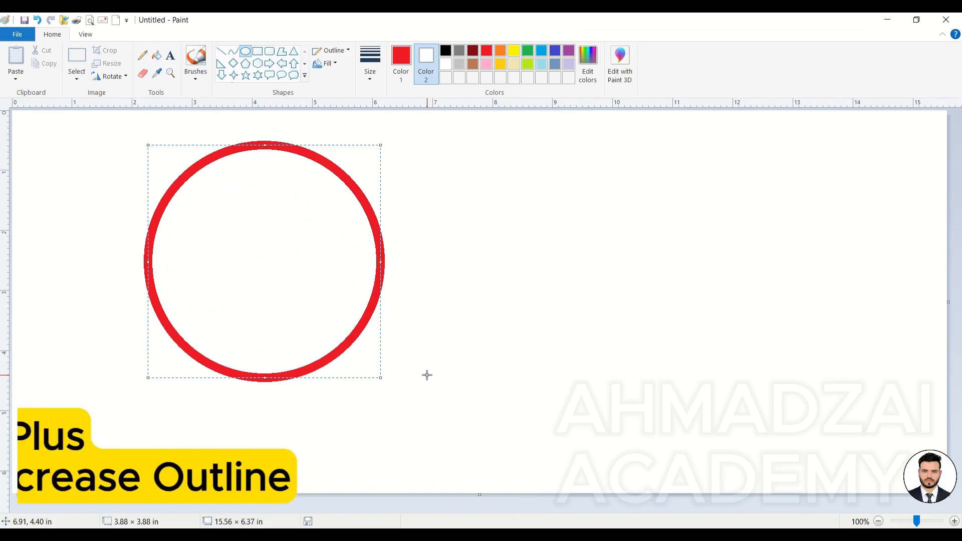
Thin the circle's outline and deselect the finished circle.
{"action": "key", "text": "ctrl+minus"}
{"action": "key", "text": "ctrl+minus"}
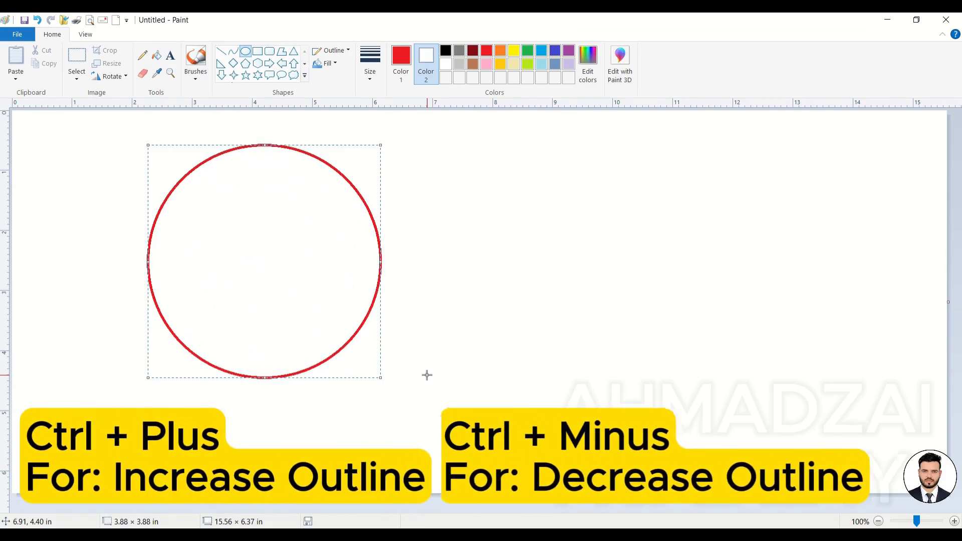
{"action": "left_click", "coordinate": [464, 269]}
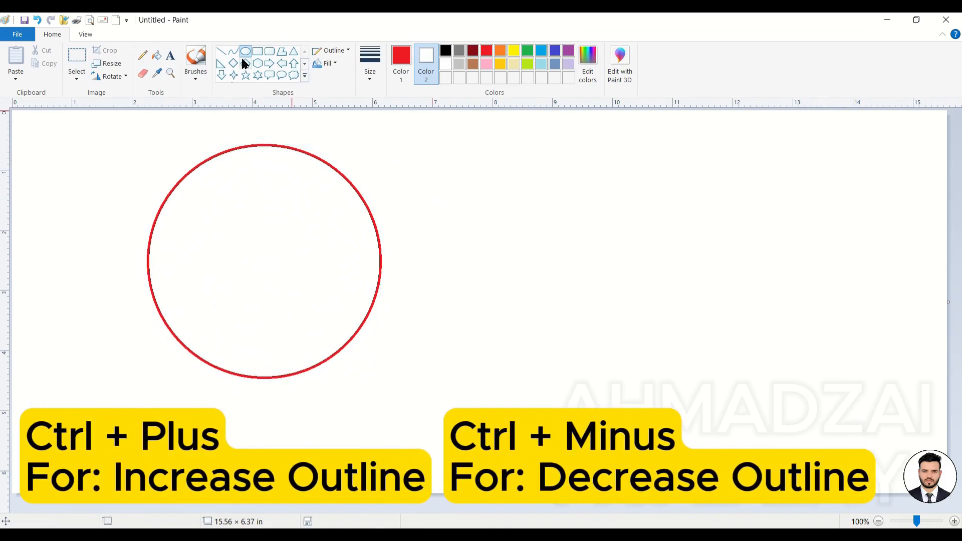
Draw a rectangle about 2.2 × 2.2 in beside the circle and two rounded rectangles, the smaller about 1.6 × 1.4 in.
{"action": "left_click", "coordinate": [262, 55]}
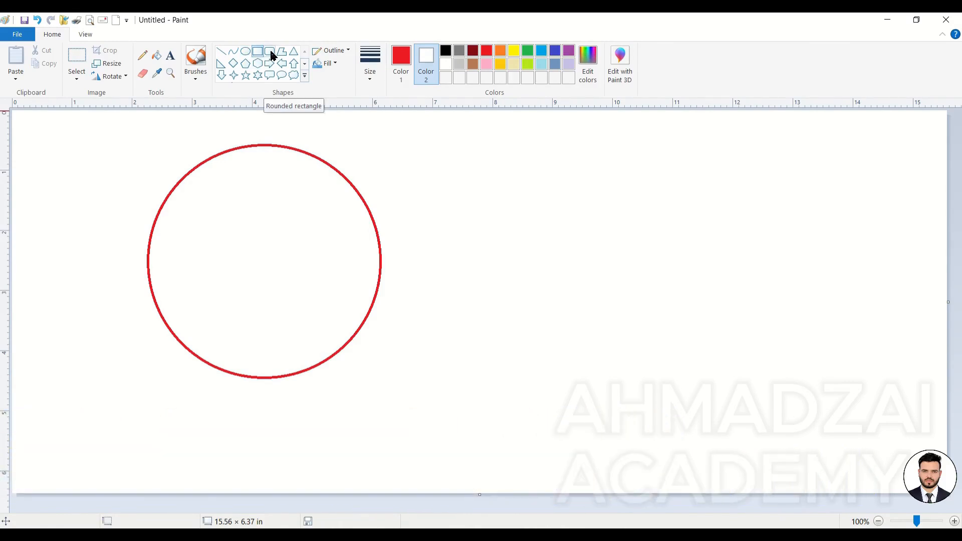
{"action": "left_click_drag", "start_coordinate": [511, 229], "coordinate": [609, 334]}
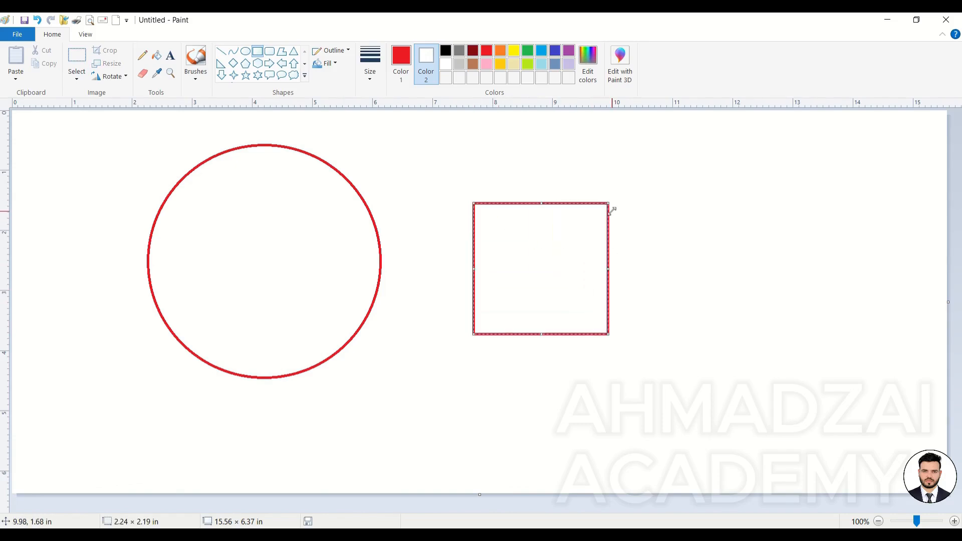
{"action": "left_click", "coordinate": [274, 46]}
{"action": "left_click_drag", "start_coordinate": [643, 205], "coordinate": [736, 292]}
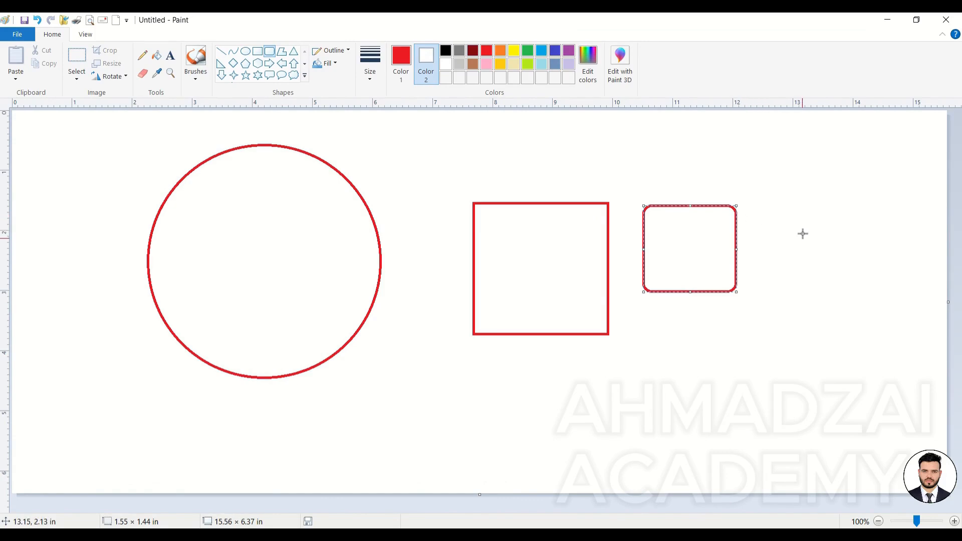
{"action": "left_click_drag", "start_coordinate": [775, 160], "coordinate": [934, 301]}
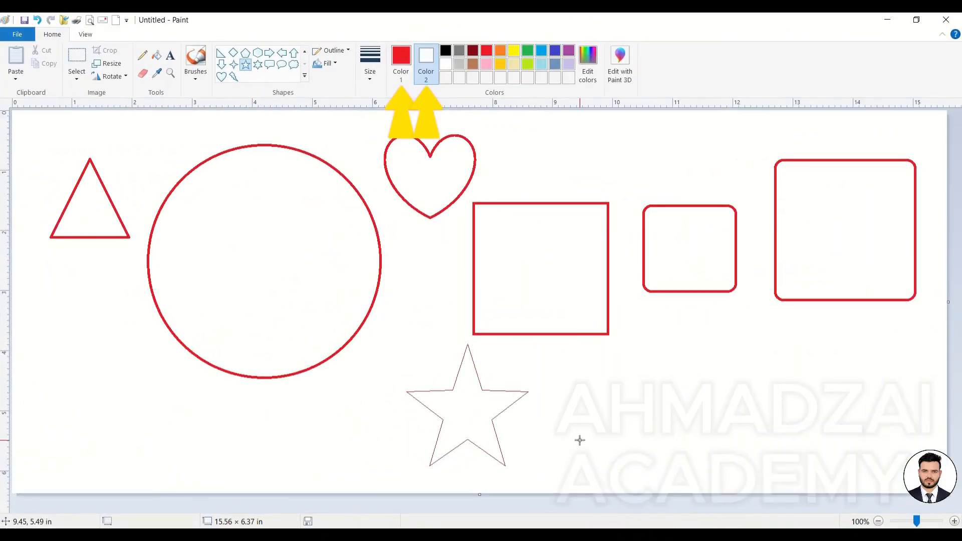
Clear all shapes from the canvas and choose the Heart shape with a new outline size.
{"action": "key", "text": "ctrl+a"}
{"action": "key", "text": "Delete"}
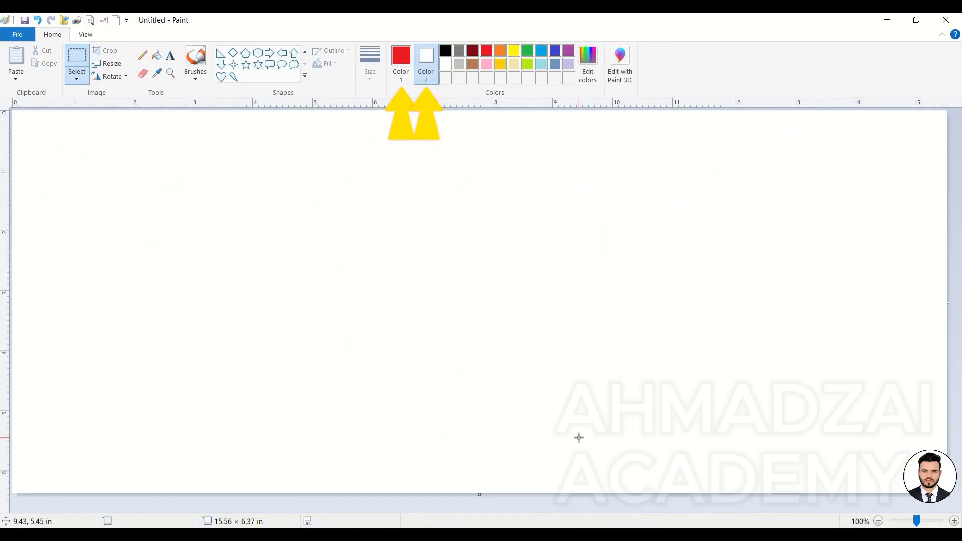
{"action": "left_click", "coordinate": [220, 77]}
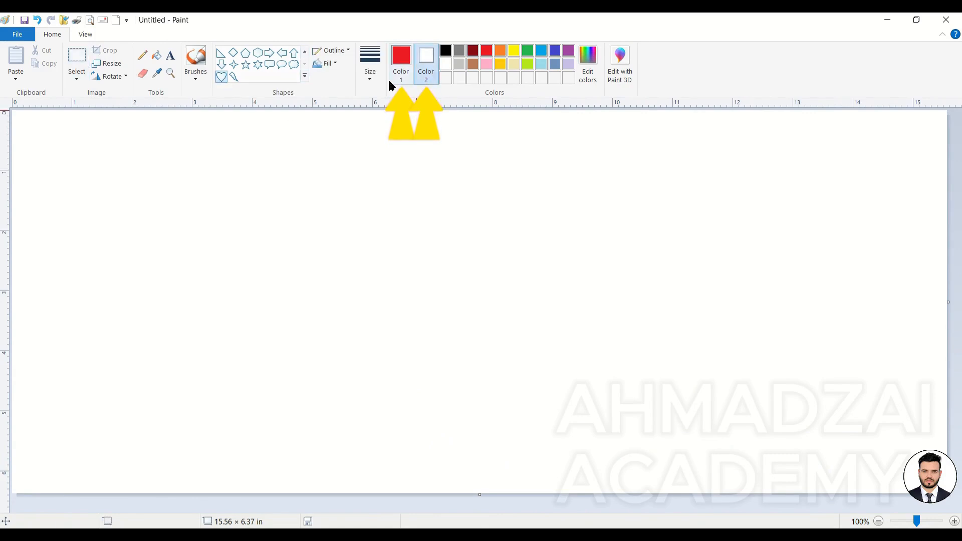
{"action": "left_click", "coordinate": [370, 64]}
{"action": "left_click", "coordinate": [393, 175]}
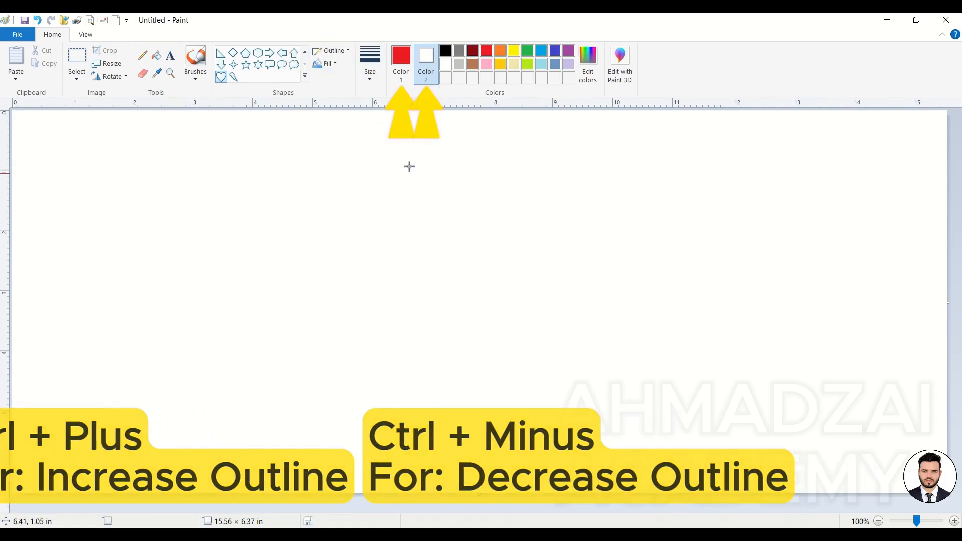
Choose a fill style for the heart shape and set Color 1 to green and Color 2 to yellow.
{"action": "left_click", "coordinate": [401, 59]}
{"action": "left_click", "coordinate": [514, 52]}
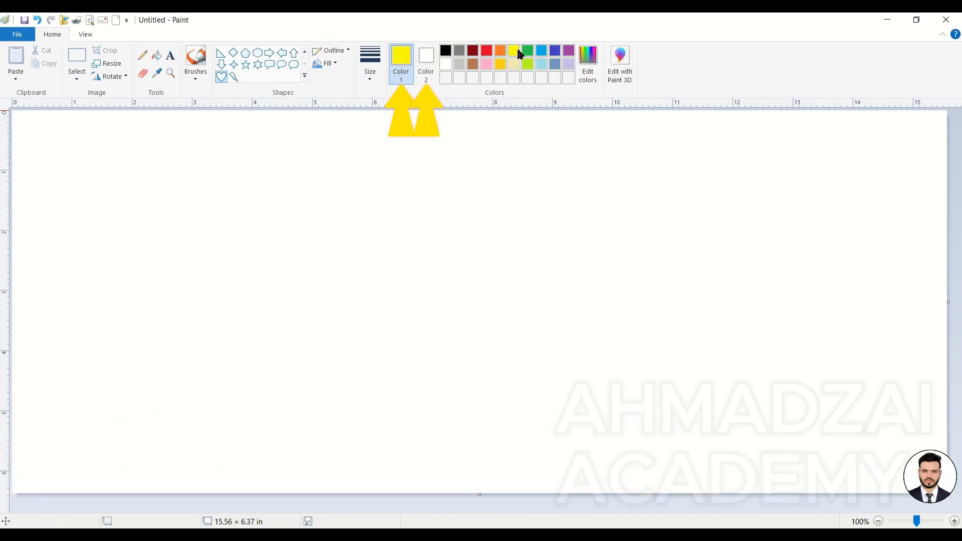
{"action": "left_click", "coordinate": [328, 64]}
{"action": "left_click", "coordinate": [342, 85]}
{"action": "left_click", "coordinate": [527, 51]}
{"action": "left_click", "coordinate": [427, 59]}
{"action": "left_click", "coordinate": [513, 50]}
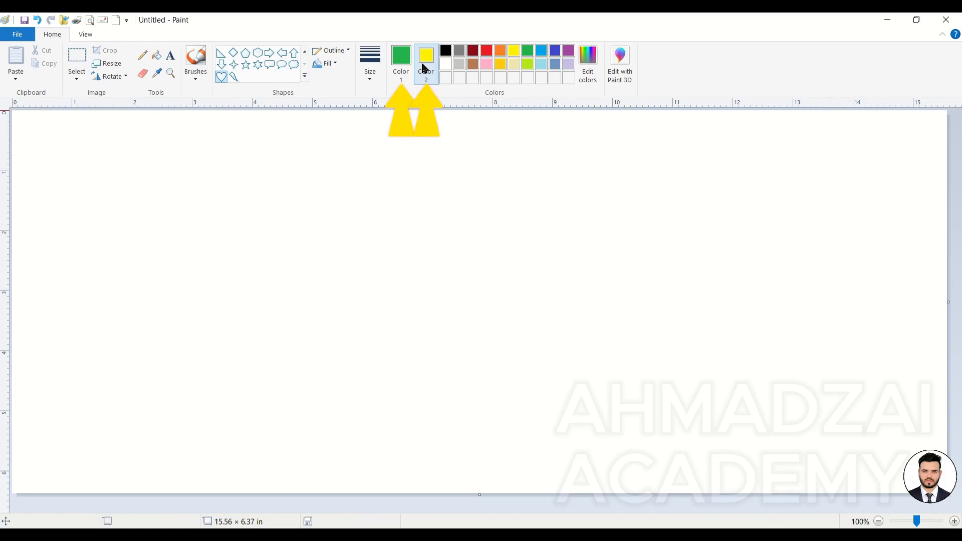
Draw a heart about 3.5 × 3.2 in and beside it a five-point star about 1.5 × 1.5 in with Color 1 red and Color 2 indigo.
{"action": "left_click_drag", "start_coordinate": [227, 164], "coordinate": [437, 357]}
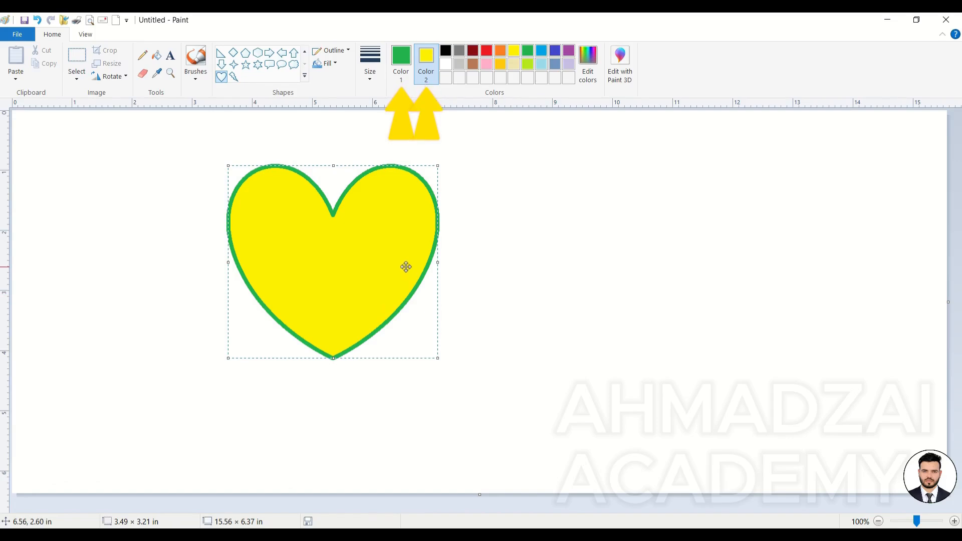
{"action": "left_click", "coordinate": [250, 68]}
{"action": "left_click", "coordinate": [402, 69]}
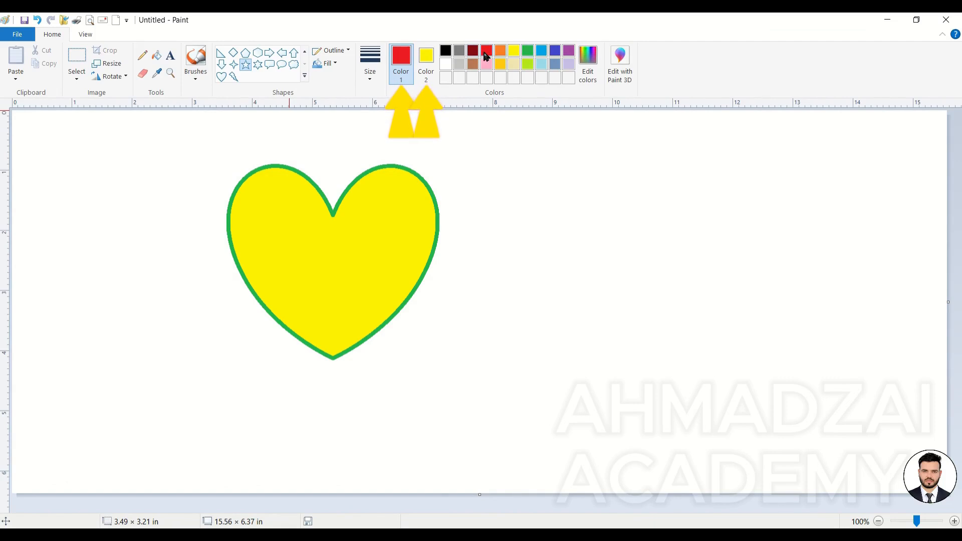
{"action": "left_click", "coordinate": [428, 61]}
{"action": "left_click", "coordinate": [554, 51]}
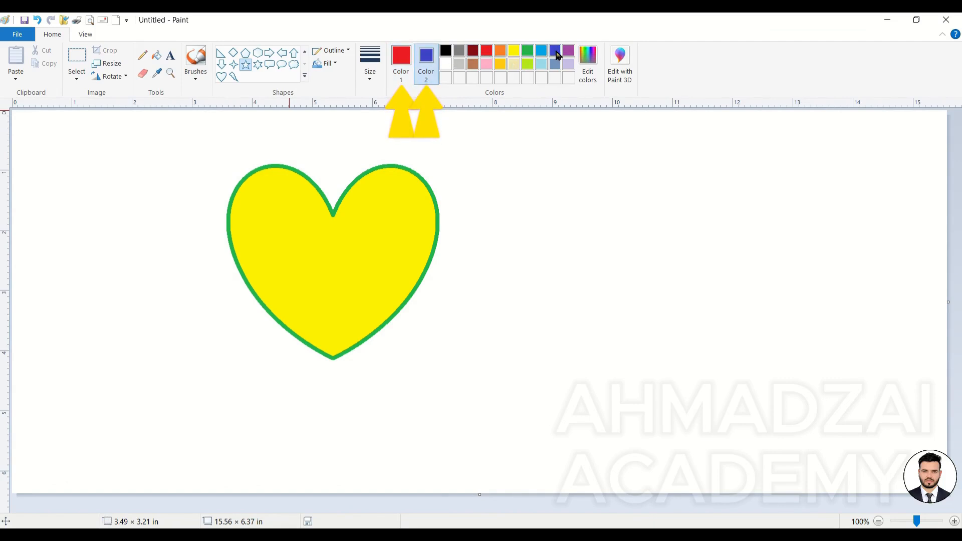
{"action": "left_click_drag", "start_coordinate": [528, 155], "coordinate": [621, 243]}
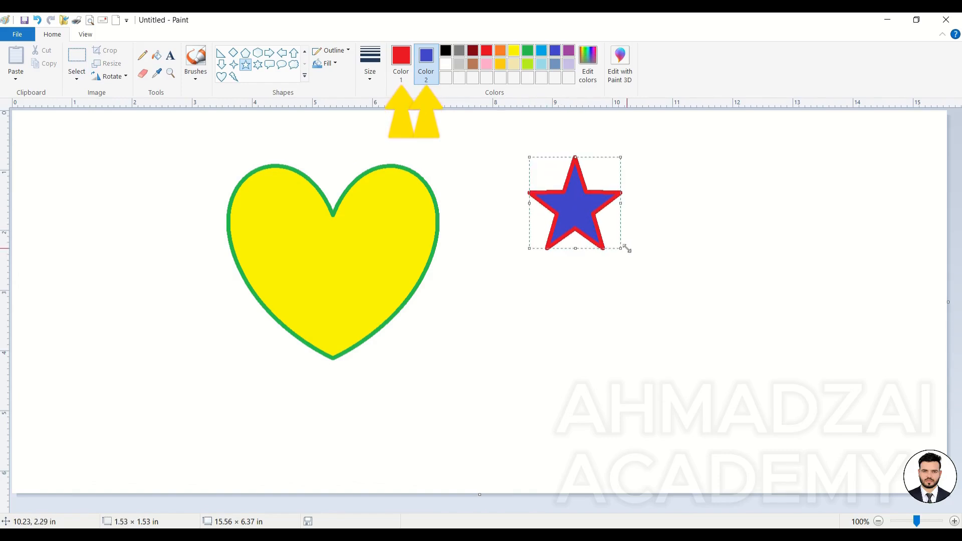
Thicken the star's outline strongly and thin it back down to a fine line.
{"action": "key", "text": "ctrl+plus"}
{"action": "key", "text": "ctrl+plus"}
{"action": "key", "text": "ctrl+plus"}
{"action": "key", "text": "ctrl+plus"}
{"action": "key", "text": "ctrl+plus"}
{"action": "key", "text": "ctrl+plus"}
{"action": "key", "text": "ctrl+plus"}
{"action": "key", "text": "ctrl+plus"}
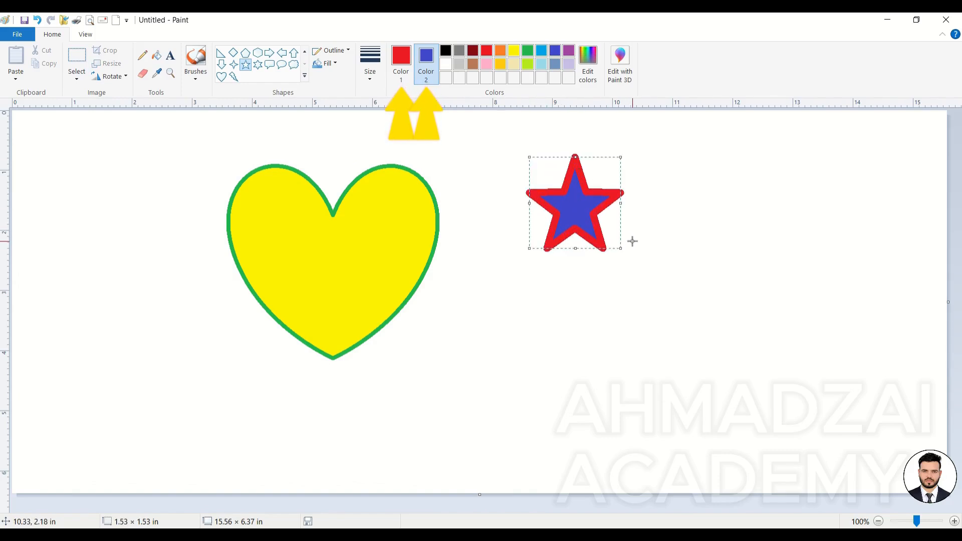
{"action": "key", "text": "ctrl+minus"}
{"action": "key", "text": "ctrl+minus"}
{"action": "key", "text": "ctrl+minus"}
{"action": "key", "text": "ctrl+minus"}
{"action": "key", "text": "ctrl+minus"}
{"action": "key", "text": "ctrl+minus"}
{"action": "key", "text": "ctrl+minus"}
{"action": "key", "text": "ctrl+minus"}
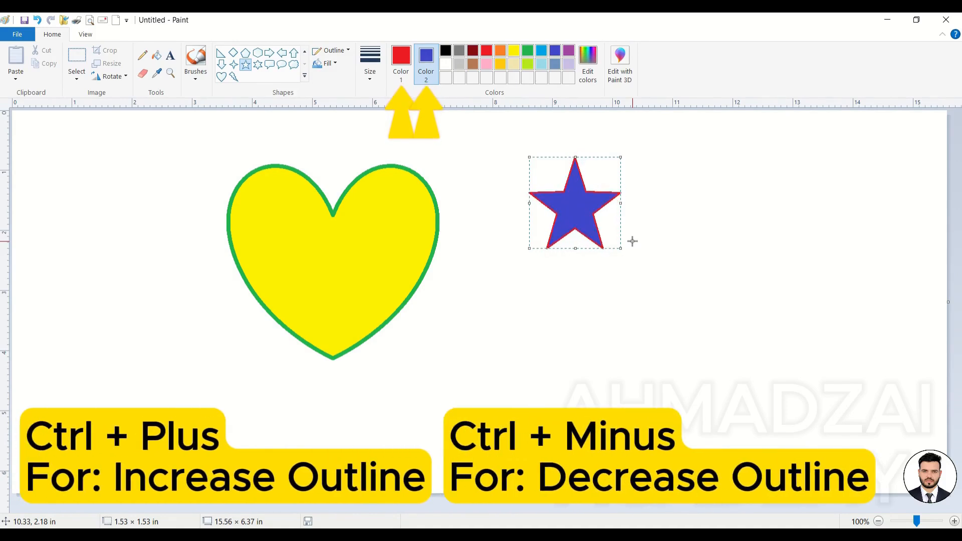
Thicken the fine red outline of the star again.
{"action": "key", "text": "ctrl+plus"}
{"action": "key", "text": "ctrl+plus"}
{"action": "key", "text": "ctrl+plus"}
{"action": "key", "text": "ctrl+plus"}
{"action": "key", "text": "ctrl+plus"}
{"action": "key", "text": "ctrl+plus"}
{"action": "key", "text": "ctrl+plus"}
{"action": "key", "text": "ctrl+plus"}
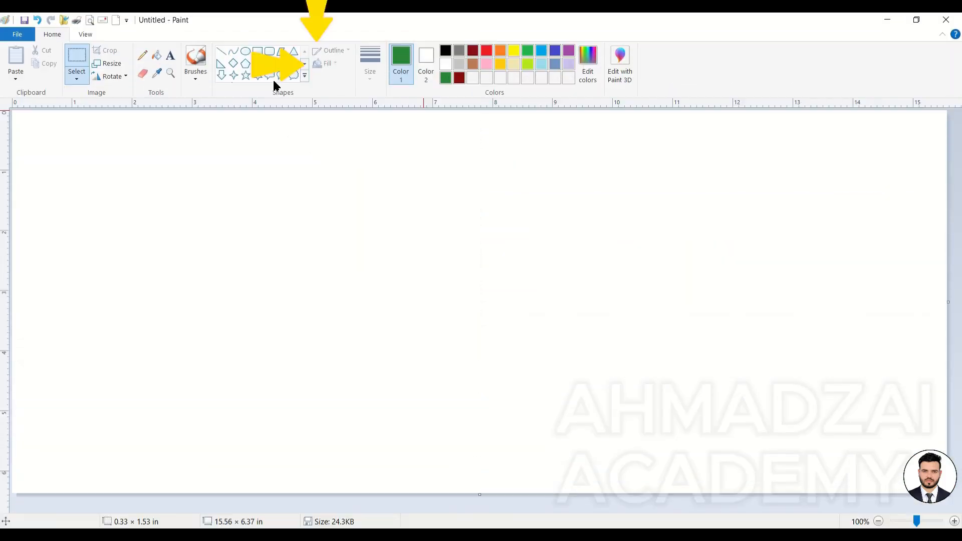
Draw a heart about 3.8 × 3.3 in on the blank canvas and give it a thick outline size.
{"action": "left_click", "coordinate": [305, 76]}
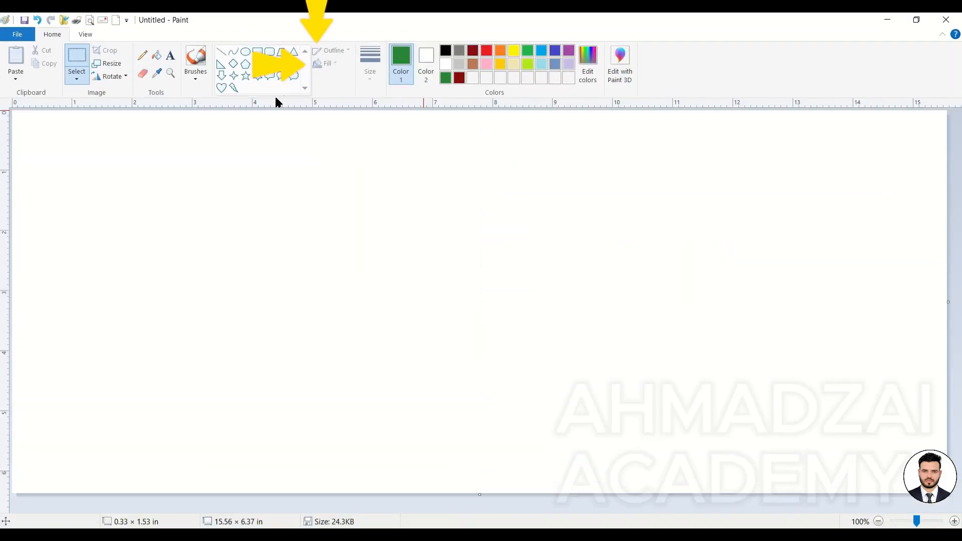
{"action": "left_click", "coordinate": [223, 88]}
{"action": "left_click_drag", "start_coordinate": [213, 189], "coordinate": [439, 389]}
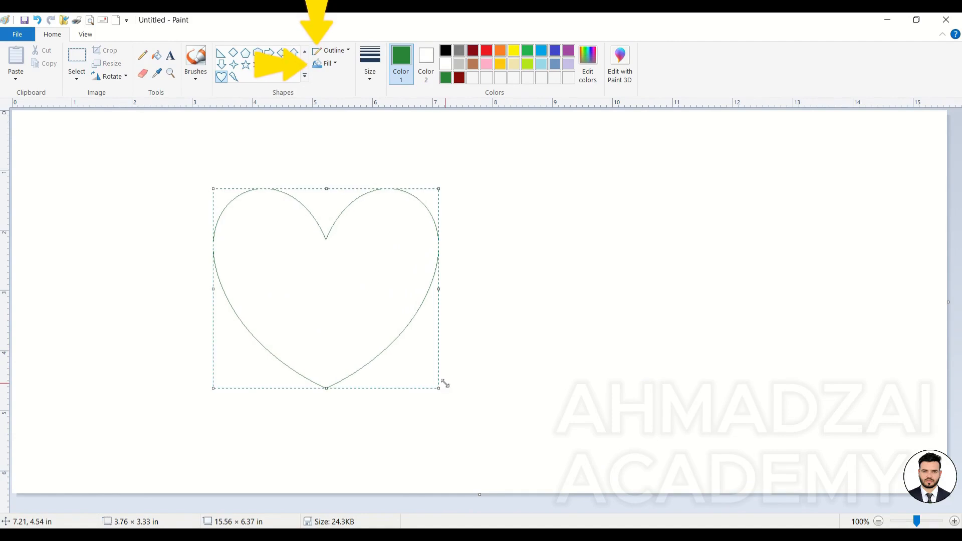
{"action": "left_click", "coordinate": [372, 74]}
{"action": "left_click", "coordinate": [379, 168]}
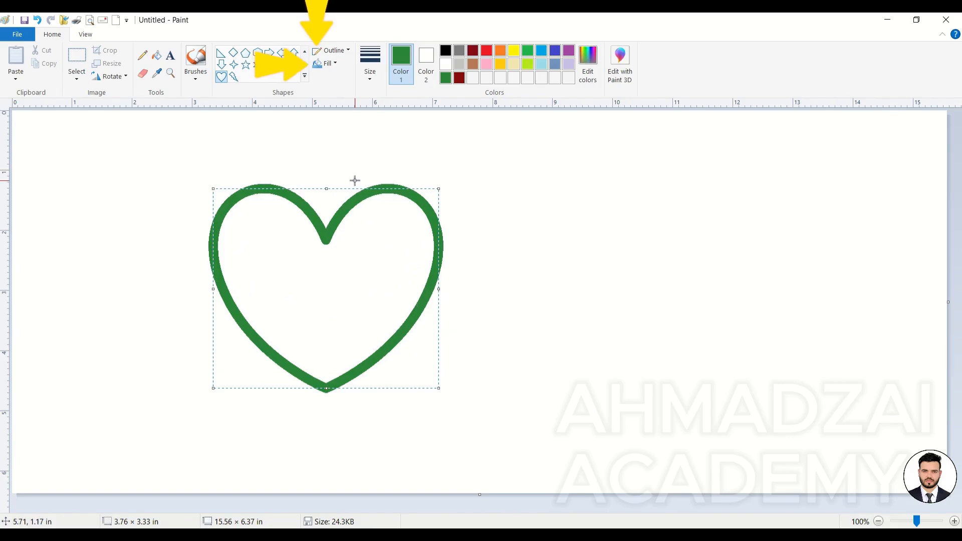
Set Color 1 to red for the heart's outline and look over the available outline styles.
{"action": "mouse_move", "coordinate": [410, 58]}
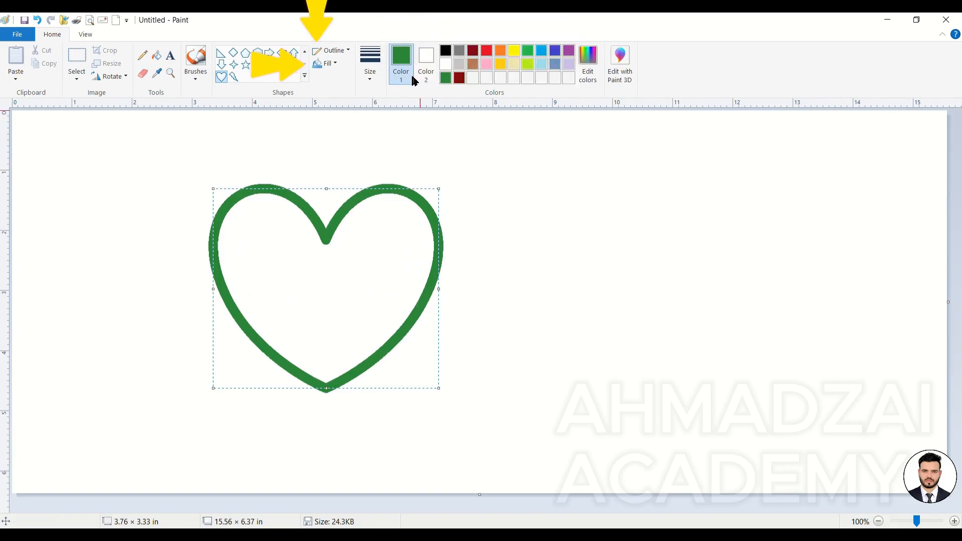
{"action": "left_click", "coordinate": [487, 51]}
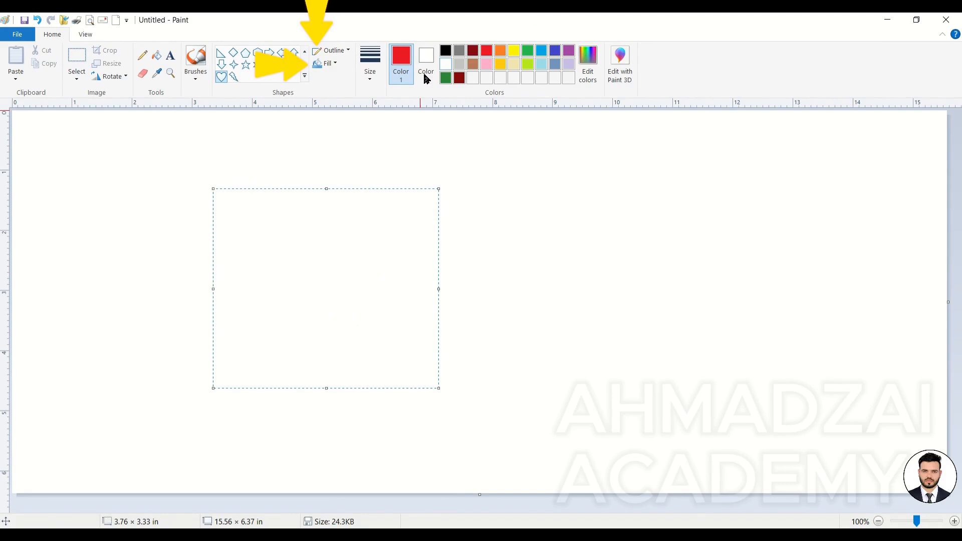
{"action": "left_click", "coordinate": [349, 54]}
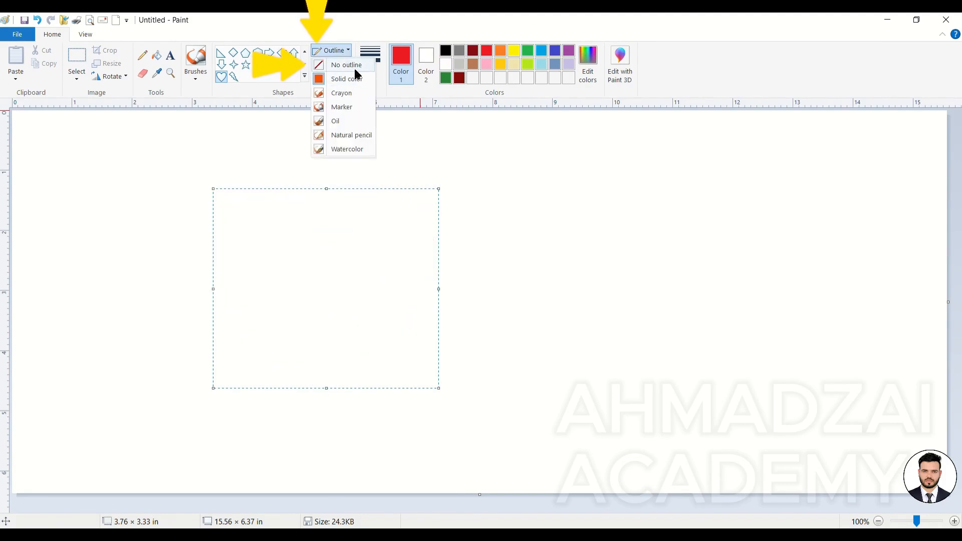
{"action": "left_click", "coordinate": [413, 101]}
Give the heart a solid fill and set Color 2 to green.
{"action": "left_click", "coordinate": [325, 64]}
{"action": "left_click", "coordinate": [339, 107]}
{"action": "left_click", "coordinate": [426, 64]}
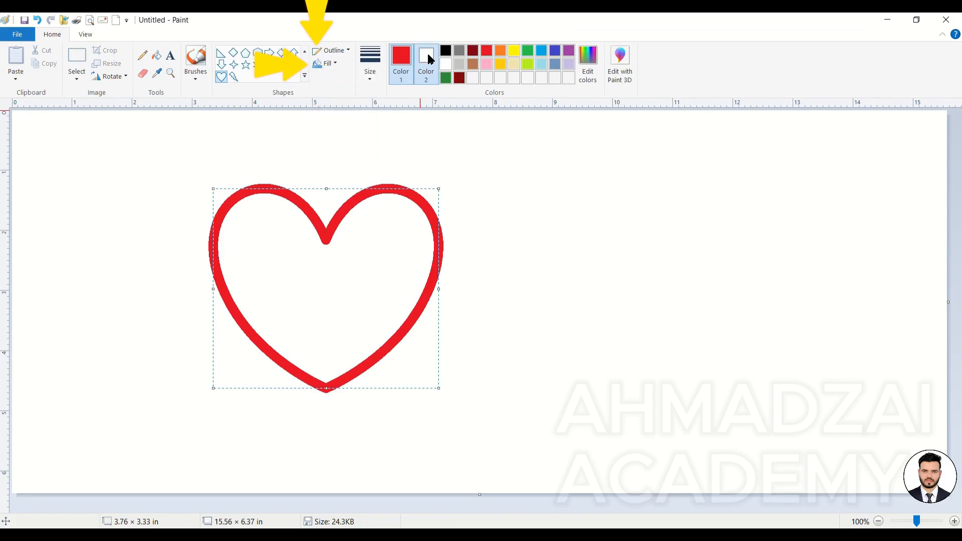
{"action": "left_click", "coordinate": [526, 56]}
Set the heart to No outline and restore its Solid color outline.
{"action": "left_click", "coordinate": [345, 50]}
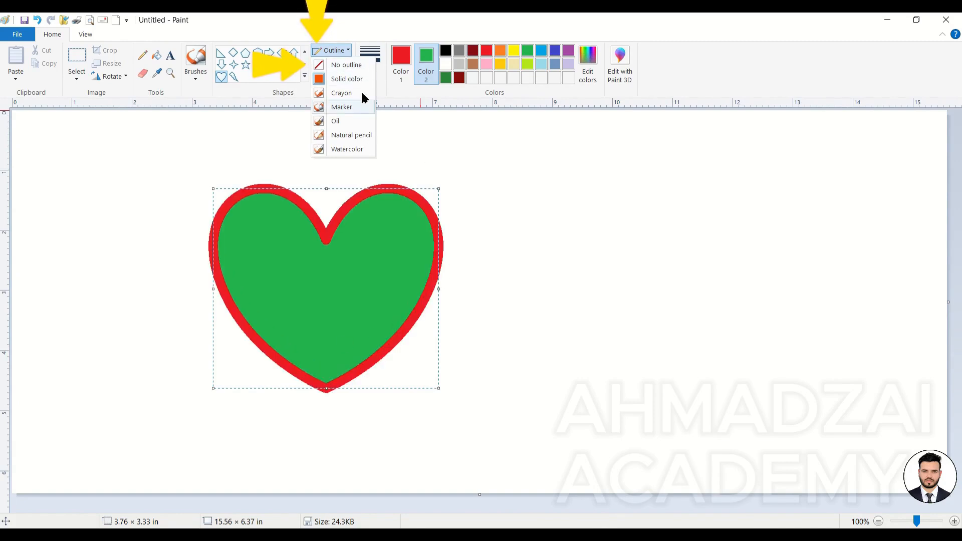
{"action": "left_click", "coordinate": [359, 67]}
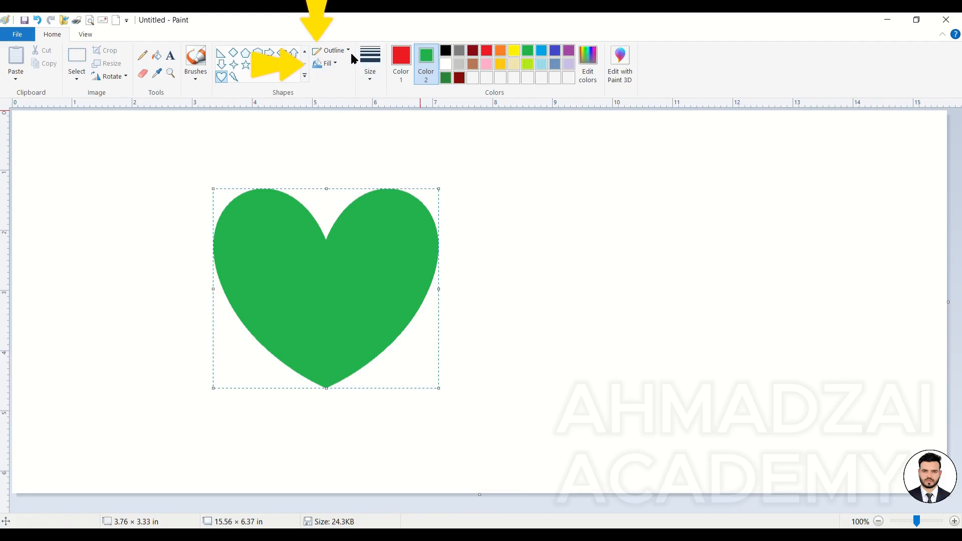
{"action": "left_click", "coordinate": [345, 50]}
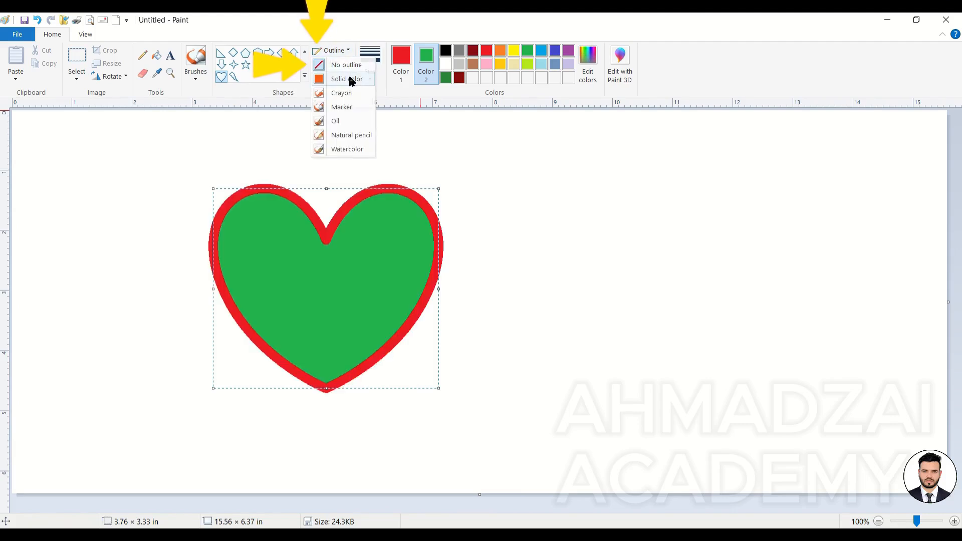
{"action": "left_click", "coordinate": [348, 79]}
Change the heart's outline style to Crayon and thicken that outline.
{"action": "left_click", "coordinate": [346, 51]}
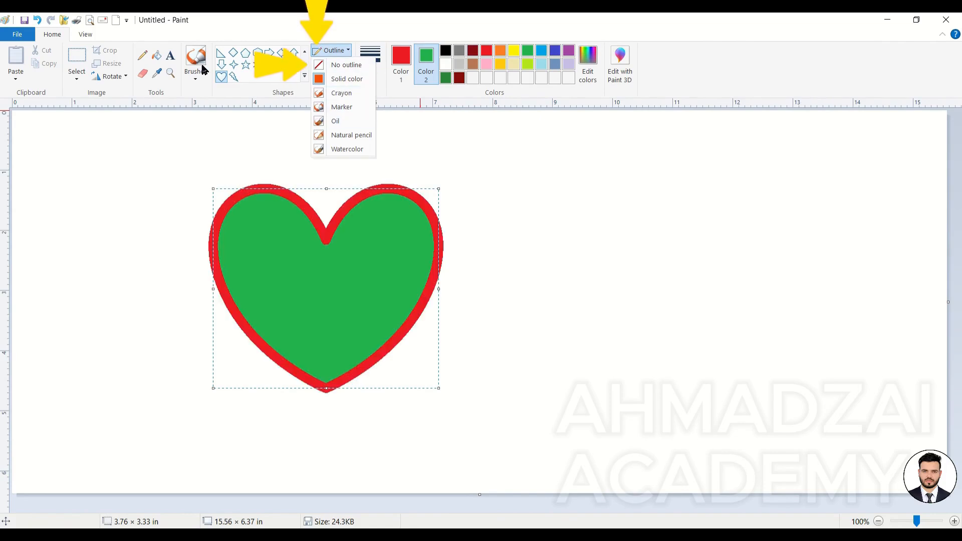
{"action": "left_click", "coordinate": [351, 94]}
{"action": "key", "text": "ctrl+plus"}
{"action": "key", "text": "ctrl+plus"}
{"action": "key", "text": "ctrl+plus"}
{"action": "key", "text": "ctrl+plus"}
{"action": "key", "text": "ctrl+plus"}
{"action": "key", "text": "ctrl+plus"}
{"action": "key", "text": "ctrl+plus"}
{"action": "key", "text": "ctrl+plus"}
{"action": "key", "text": "ctrl+plus"}
{"action": "key", "text": "ctrl+plus"}
{"action": "key", "text": "ctrl+plus"}
{"action": "key", "text": "ctrl+plus"}
{"action": "key", "text": "ctrl+plus"}
{"action": "key", "text": "ctrl+plus"}
{"action": "key", "text": "ctrl+plus"}
{"action": "key", "text": "ctrl+plus"}
{"action": "key", "text": "ctrl+plus"}
{"action": "key", "text": "ctrl+plus"}
{"action": "key", "text": "ctrl+plus"}
{"action": "key", "text": "ctrl+plus"}
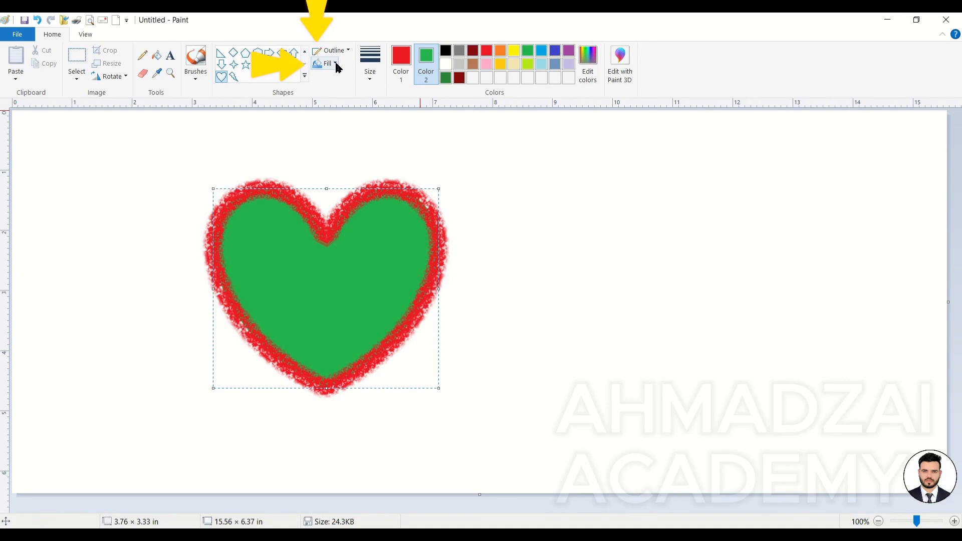
{"action": "left_click", "coordinate": [348, 50]}
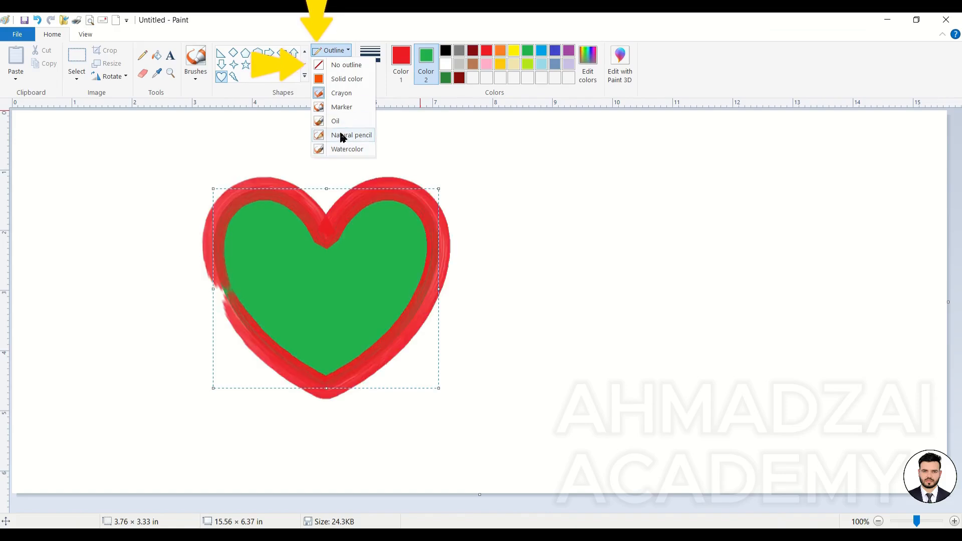
{"action": "left_click", "coordinate": [350, 96]}
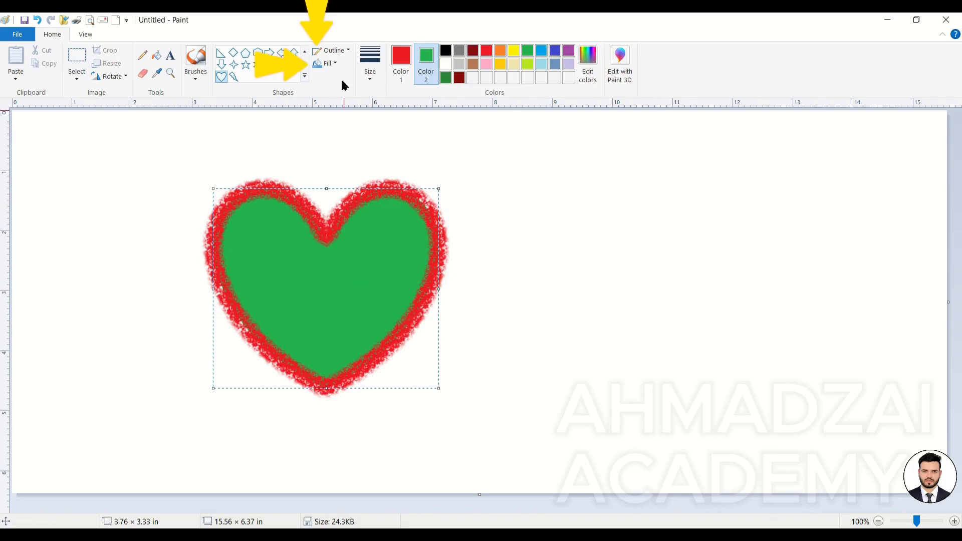
Clear the heart's fill and refill it in Solid color with Color 2 set to light blue.
{"action": "left_click", "coordinate": [331, 66]}
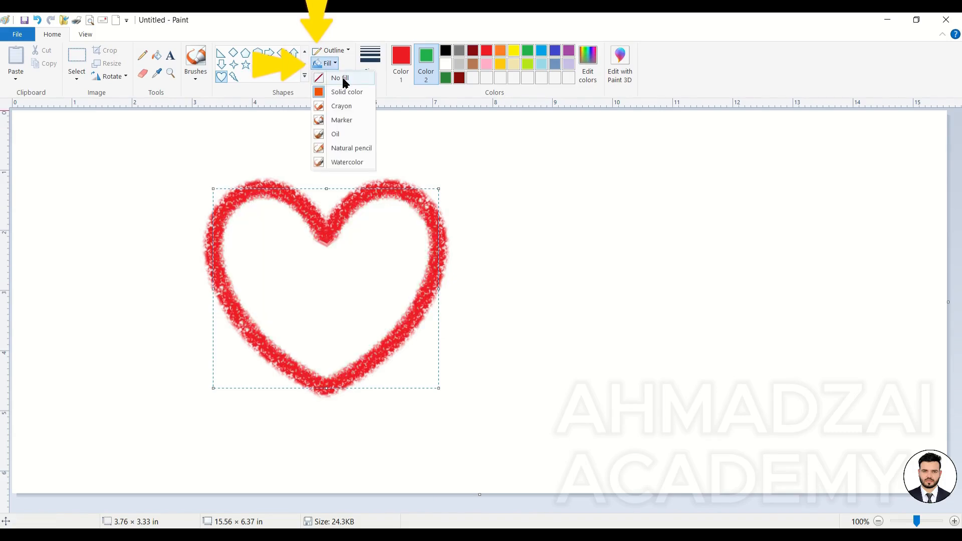
{"action": "left_click", "coordinate": [344, 80]}
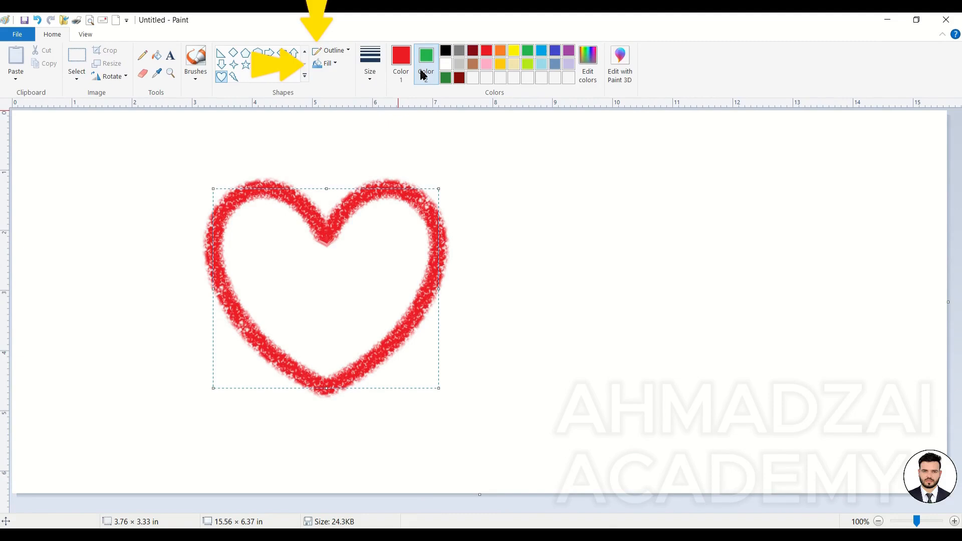
{"action": "left_click", "coordinate": [555, 50]}
{"action": "left_click", "coordinate": [535, 64]}
{"action": "left_click", "coordinate": [326, 63]}
{"action": "left_click", "coordinate": [344, 94]}
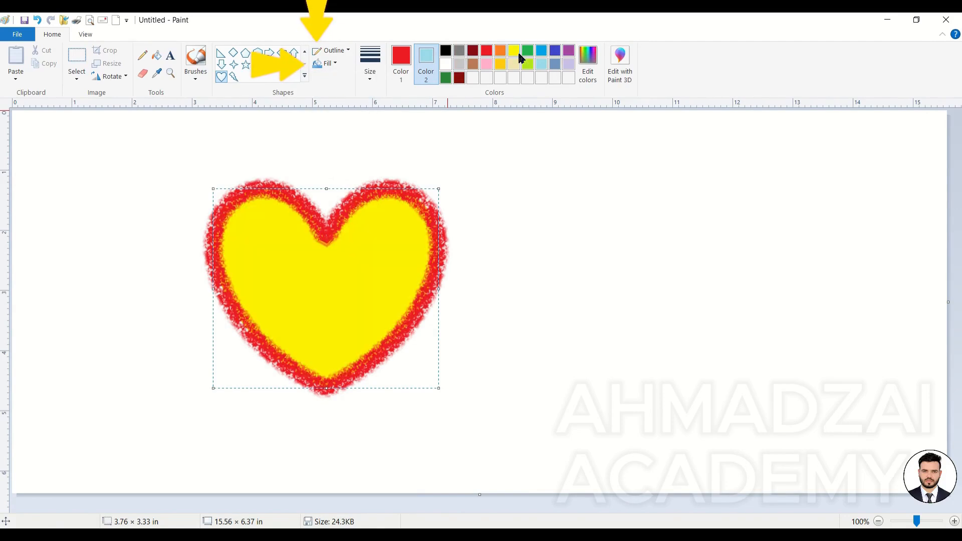
Switch the heart to No fill and back to Solid color, and preview the other fill styles.
{"action": "left_click", "coordinate": [329, 64]}
{"action": "left_click", "coordinate": [351, 80]}
{"action": "left_click", "coordinate": [331, 64]}
{"action": "left_click", "coordinate": [339, 92]}
{"action": "left_click", "coordinate": [332, 64]}
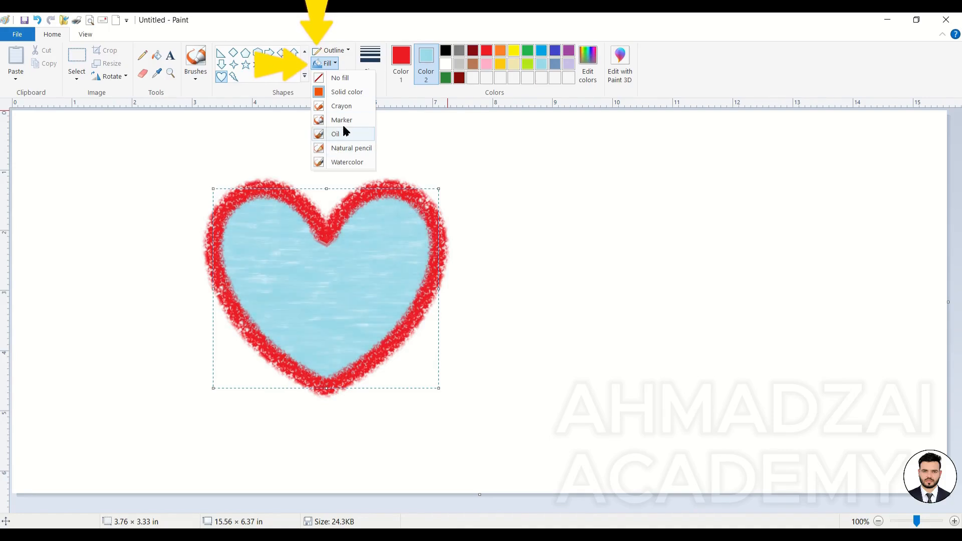
{"action": "left_click", "coordinate": [331, 63]}
Change the heart's outline style from Crayon to Solid color.
{"action": "left_click", "coordinate": [331, 50]}
{"action": "left_click", "coordinate": [343, 78]}
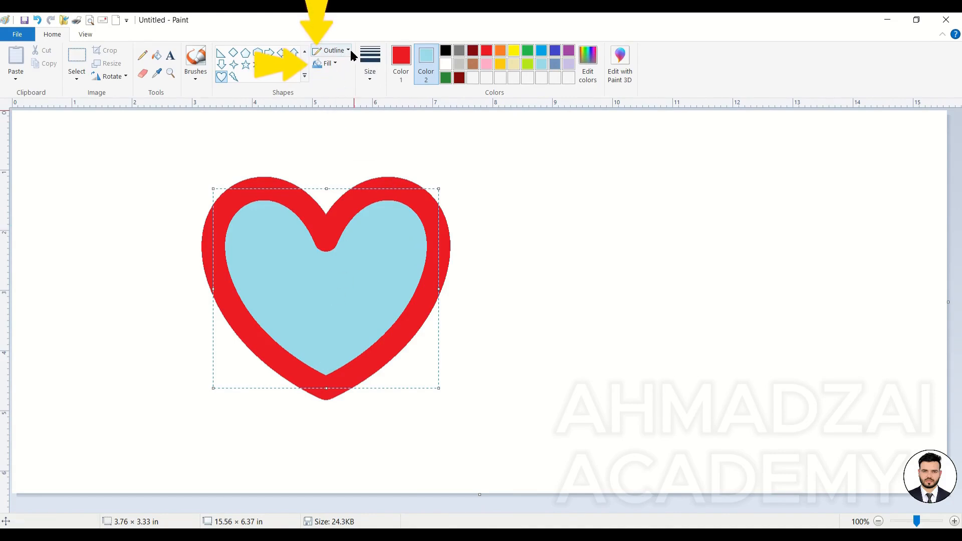
{"action": "left_click", "coordinate": [352, 55]}
{"action": "left_click", "coordinate": [345, 78]}
Recolor the heart with Color 1 set to indigo for the outline and Color 2 set to red for the fill.
{"action": "left_click", "coordinate": [396, 63]}
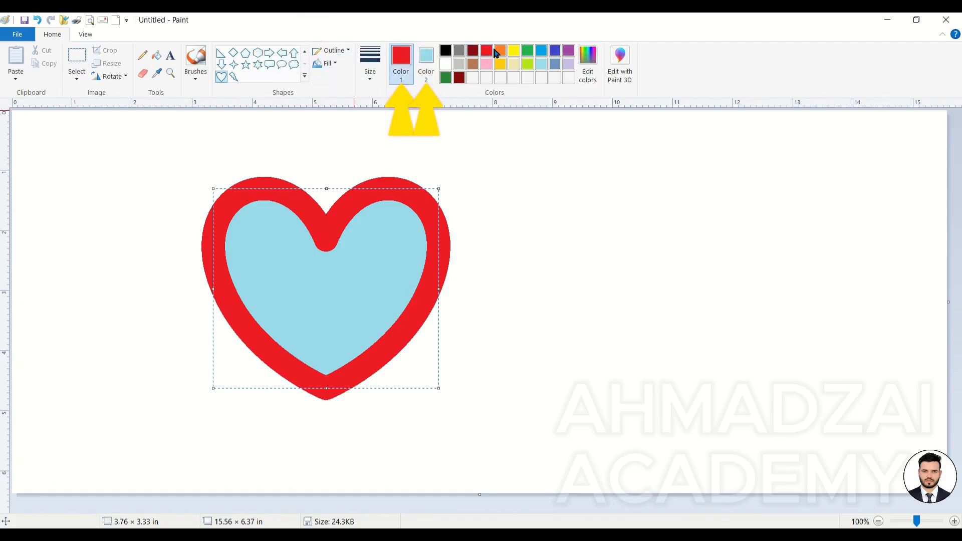
{"action": "left_click", "coordinate": [512, 52]}
{"action": "left_click", "coordinate": [541, 52]}
{"action": "left_click", "coordinate": [555, 51]}
{"action": "left_click", "coordinate": [426, 62]}
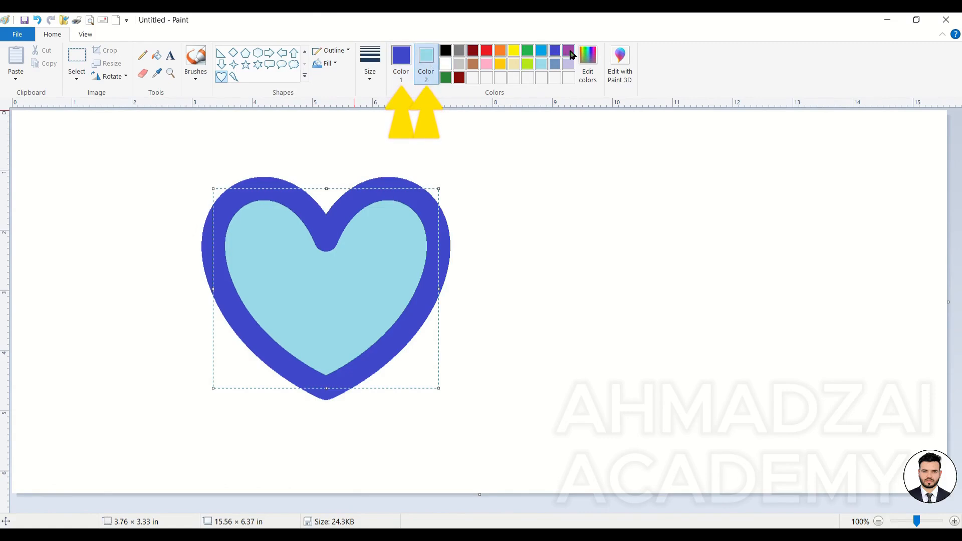
{"action": "left_click", "coordinate": [487, 52]}
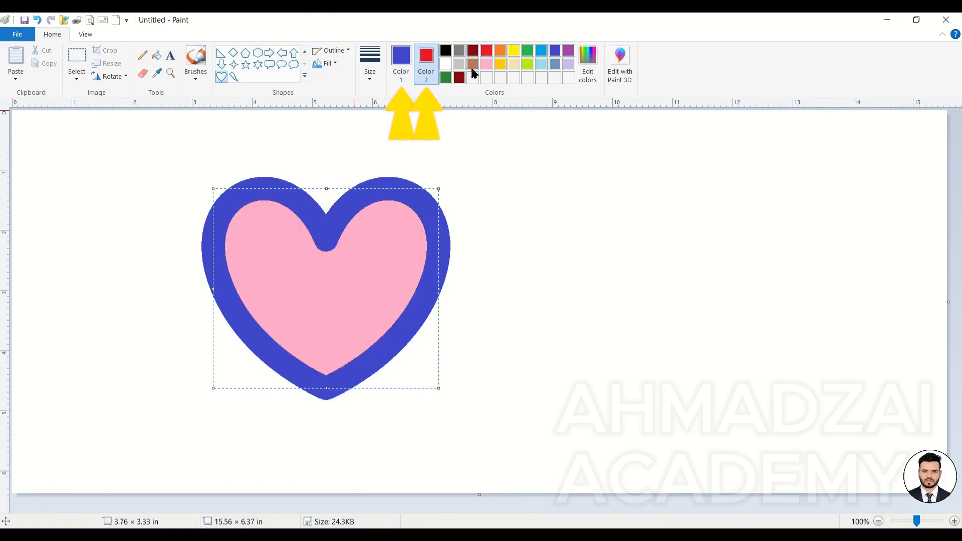
Clear the heart's fill and refill it in Solid color with Color 2 set to dark red.
{"action": "left_click", "coordinate": [335, 63]}
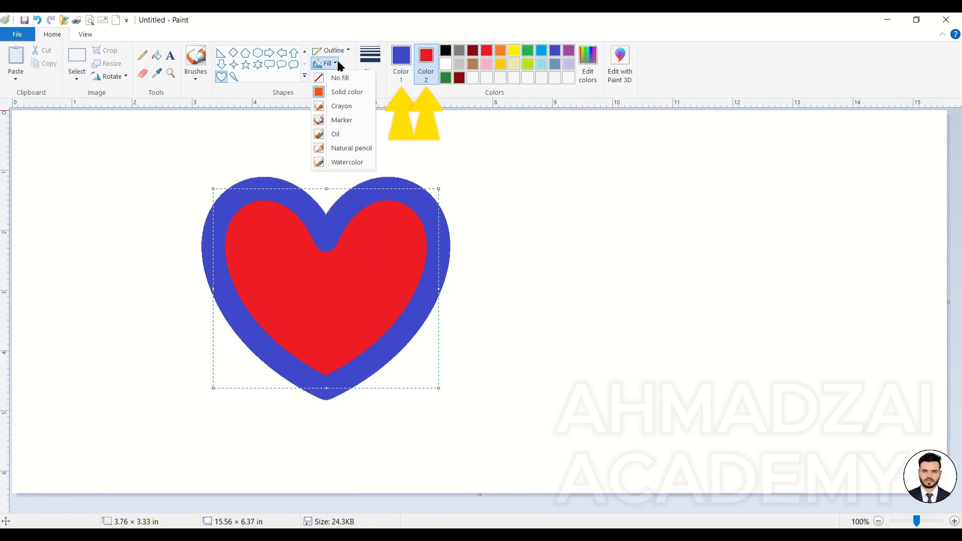
{"action": "left_click", "coordinate": [359, 79]}
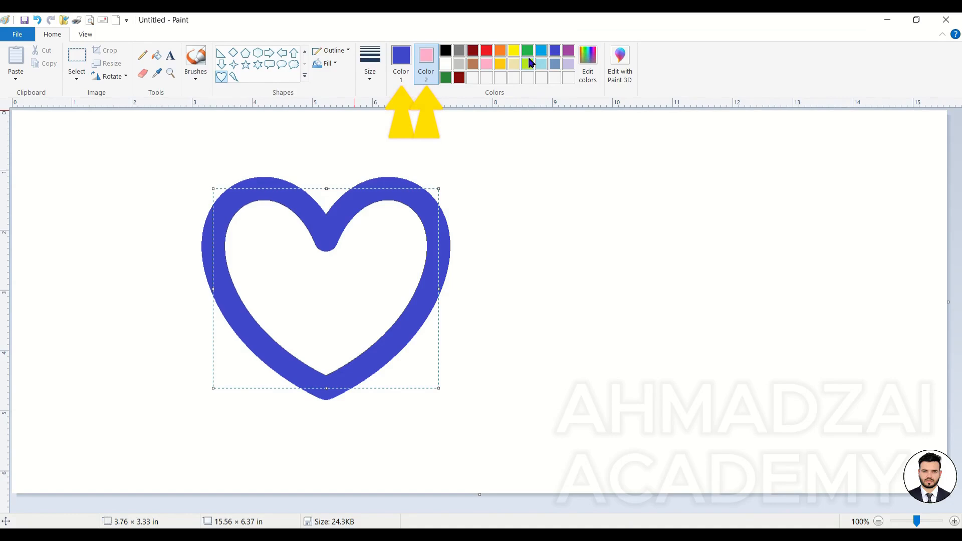
{"action": "left_click", "coordinate": [472, 51]}
{"action": "left_click", "coordinate": [334, 63]}
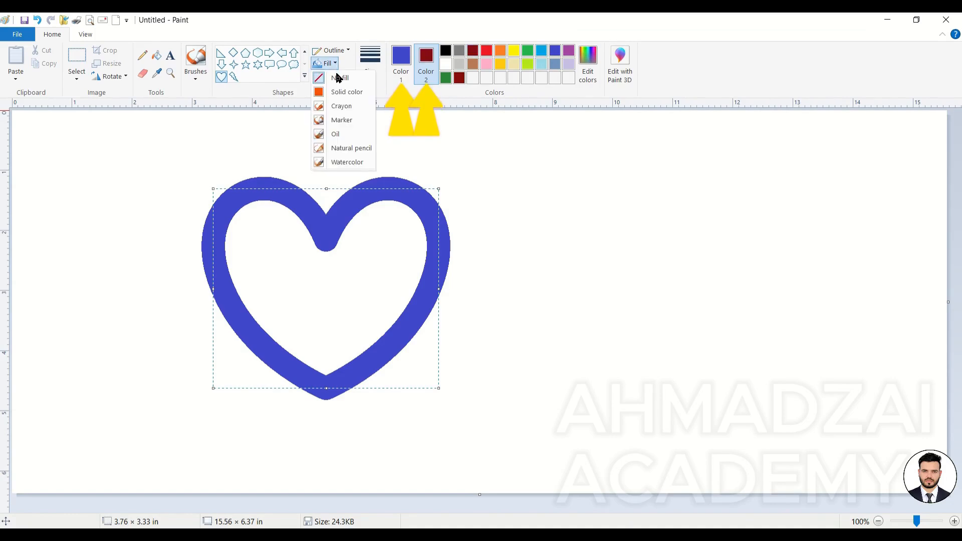
{"action": "left_click", "coordinate": [339, 91]}
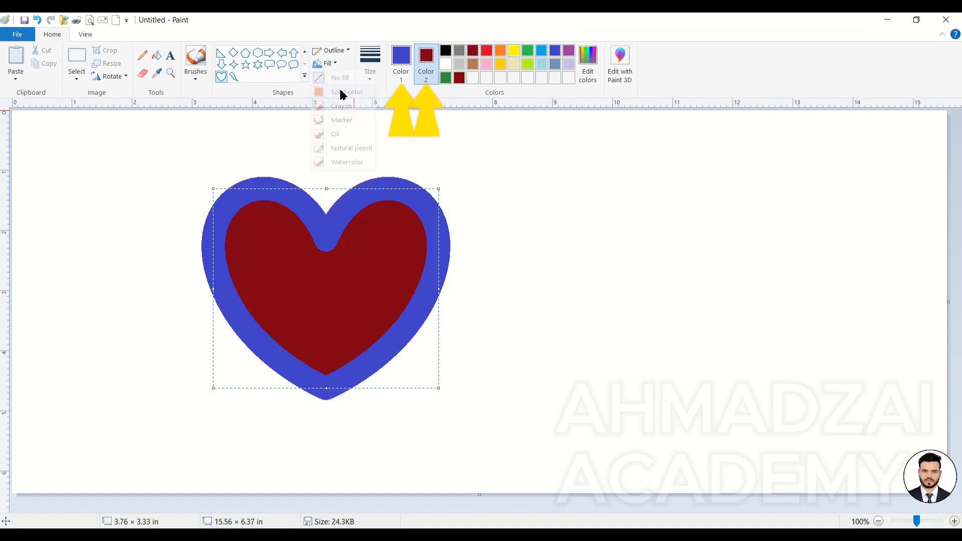
Set the dark red heart to No outline.
{"action": "left_click", "coordinate": [346, 49]}
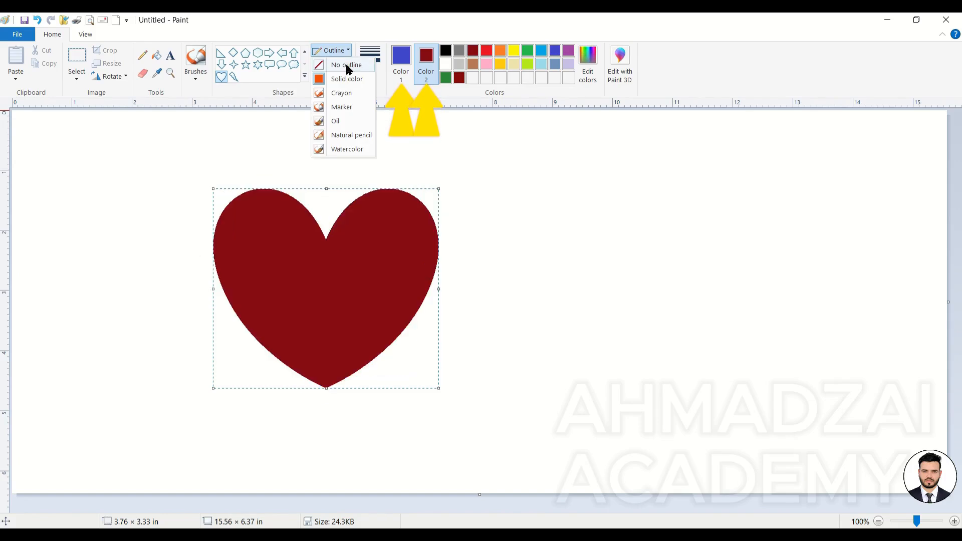
{"action": "left_click", "coordinate": [346, 66]}
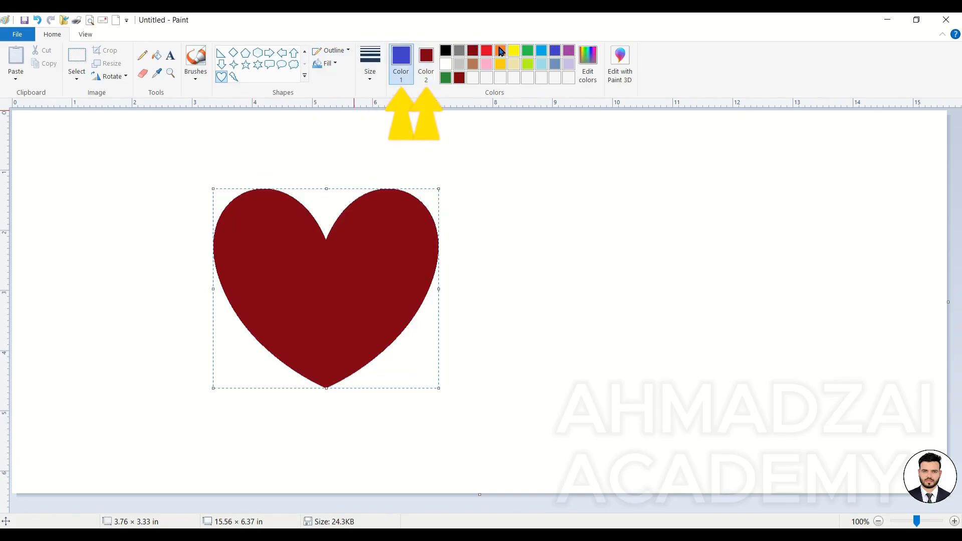
Set Color 1 to brown and give the dark red heart a Solid color outline.
{"action": "left_click", "coordinate": [486, 64]}
{"action": "left_click", "coordinate": [472, 65]}
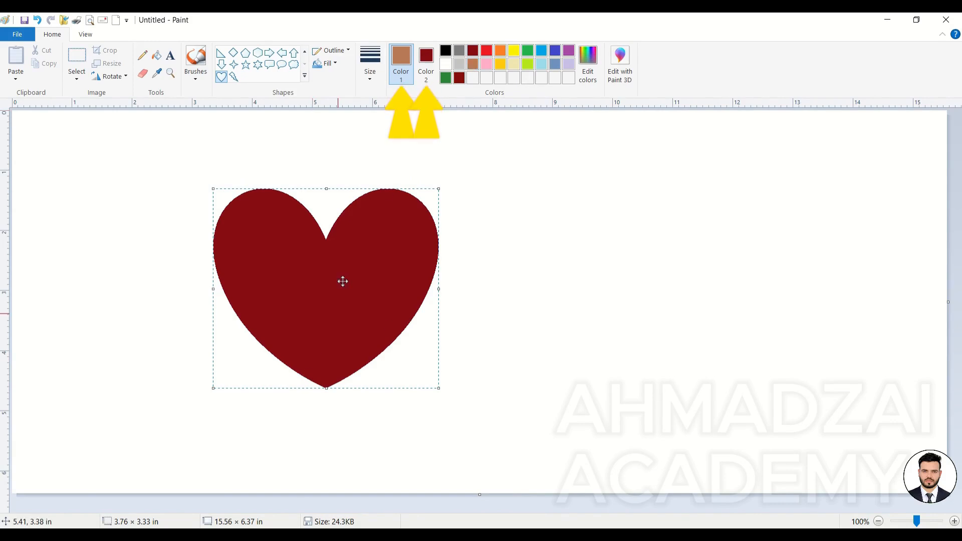
{"action": "left_click", "coordinate": [347, 50]}
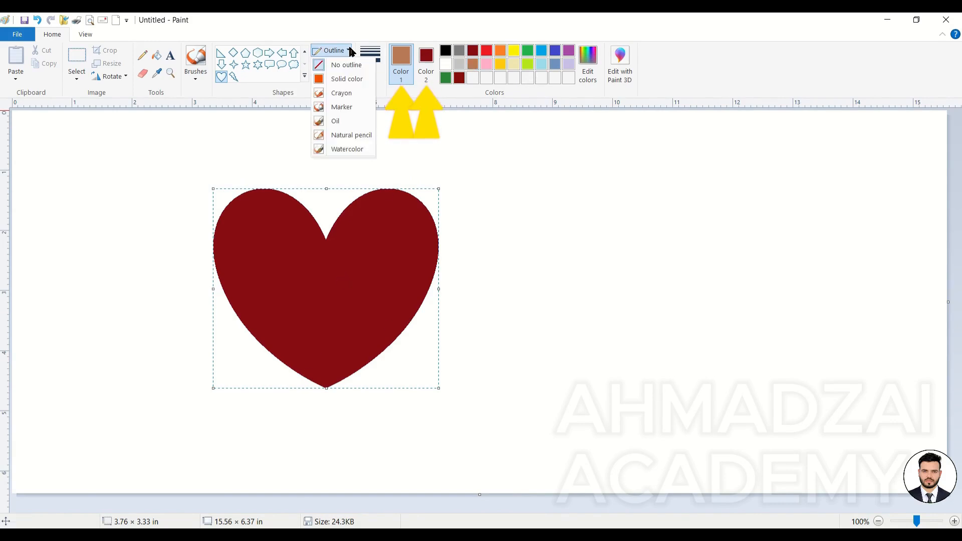
{"action": "left_click", "coordinate": [347, 78]}
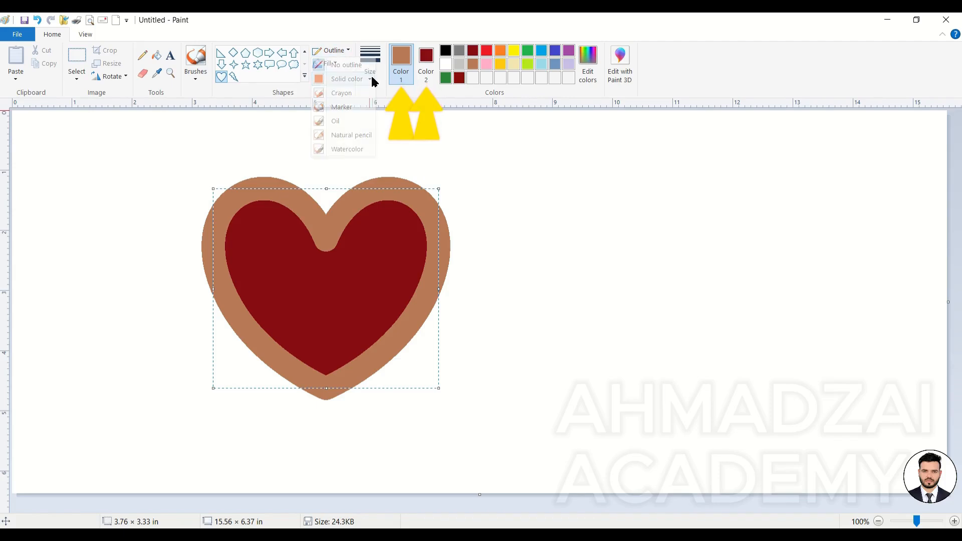
{"action": "left_click", "coordinate": [473, 50]}
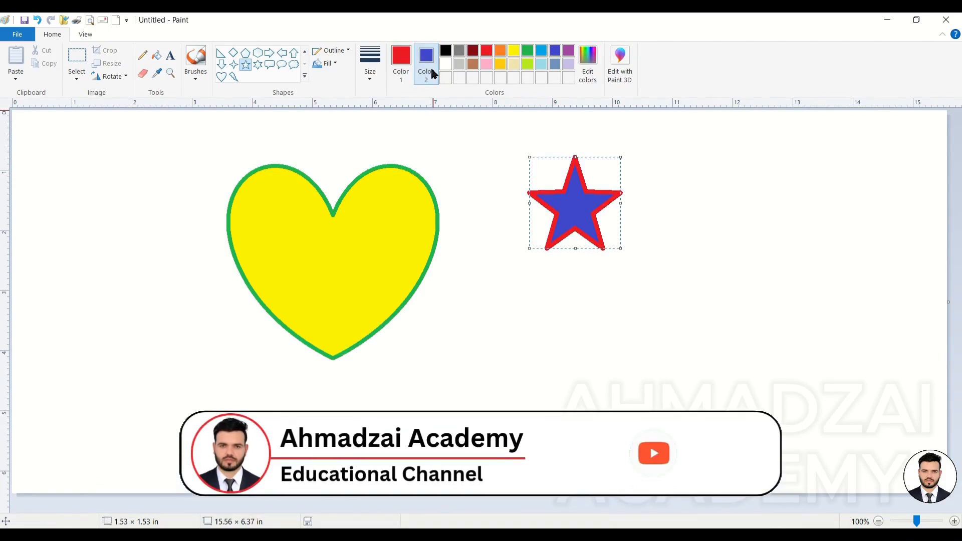
Recolor the star with Color 2 set to white for the fill and Color 1 set to black for the outline.
{"action": "left_click", "coordinate": [445, 64]}
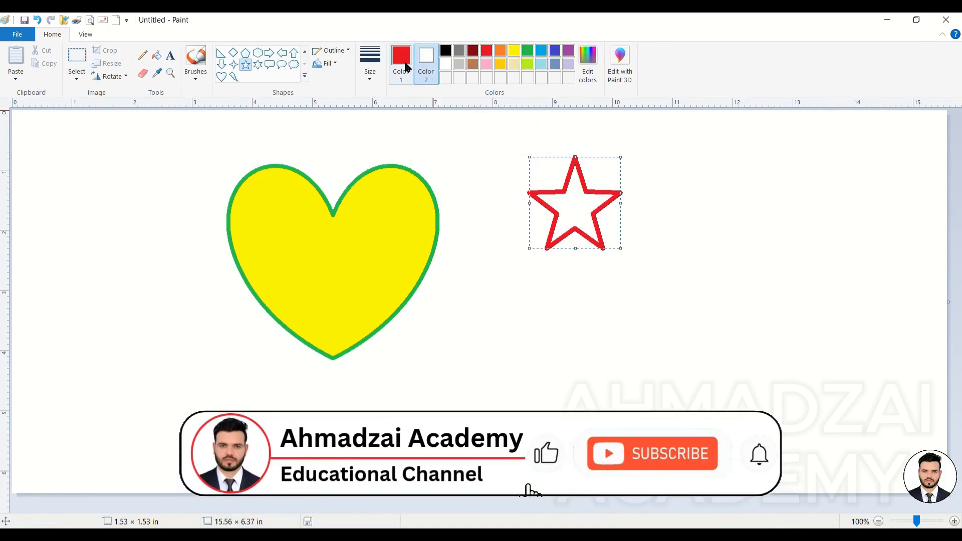
{"action": "left_click", "coordinate": [405, 66]}
{"action": "left_click", "coordinate": [448, 54]}
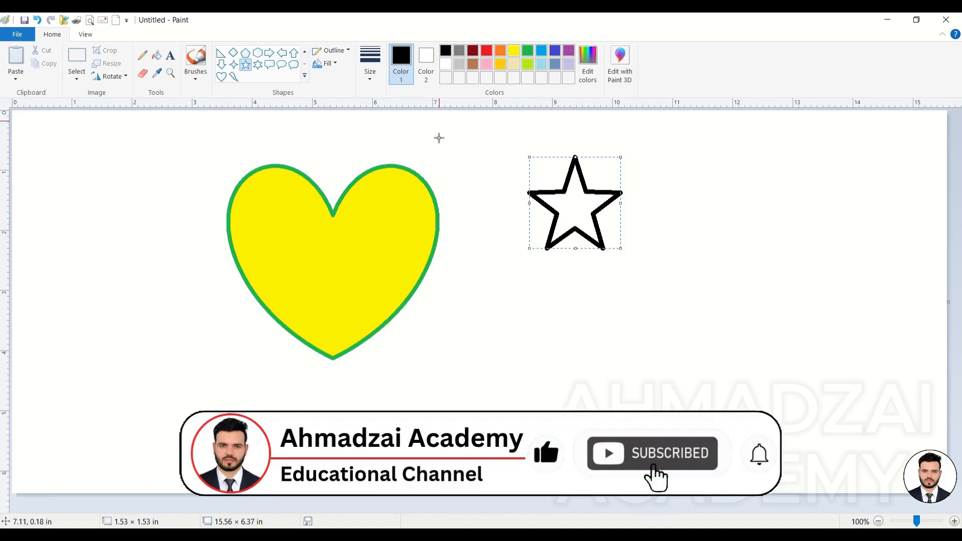
{"action": "left_click", "coordinate": [442, 163]}
Draw a heart about 3.18 × 2.80 in to the star's right and a rounded rectangular callout about 2.57 × 2.09 in below the star.
{"action": "left_click", "coordinate": [221, 76]}
{"action": "left_click_drag", "start_coordinate": [673, 155], "coordinate": [866, 322]}
{"action": "left_click", "coordinate": [269, 65]}
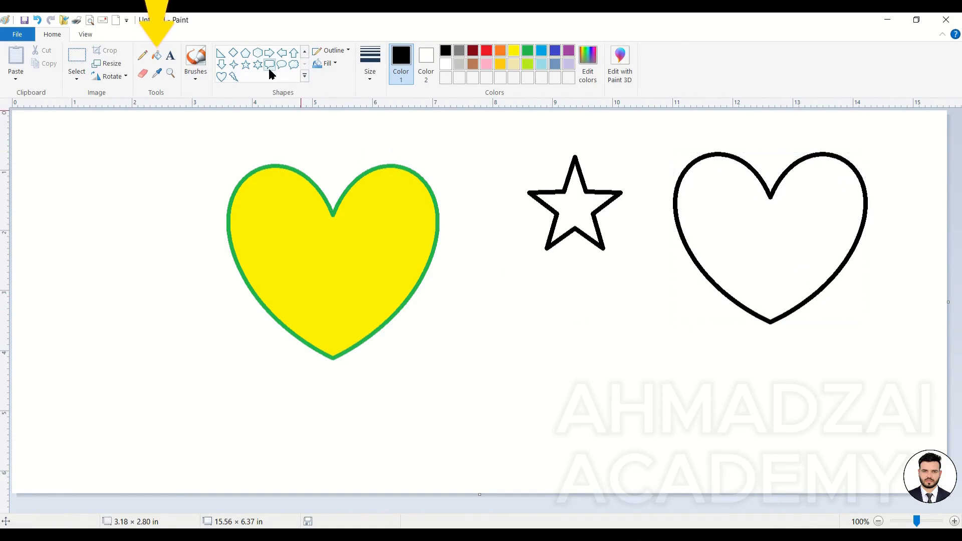
{"action": "left_click_drag", "start_coordinate": [497, 277], "coordinate": [653, 404]}
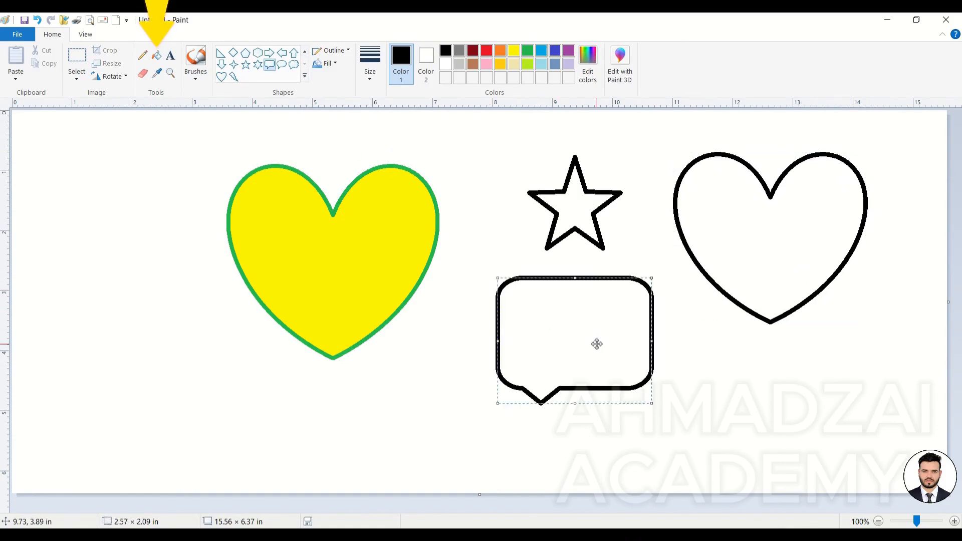
Thicken the black outline of the rounded rectangular callout considerably and deselect the shape.
{"action": "key", "text": "ctrl+plus"}
{"action": "key", "text": "ctrl+plus"}
{"action": "key", "text": "ctrl+plus"}
{"action": "key", "text": "ctrl+plus"}
{"action": "key", "text": "ctrl+plus"}
{"action": "key", "text": "ctrl+plus"}
{"action": "left_click", "coordinate": [675, 320]}
Use Fill with color to make the callout's interior red and its thick border indigo.
{"action": "left_click", "coordinate": [161, 63]}
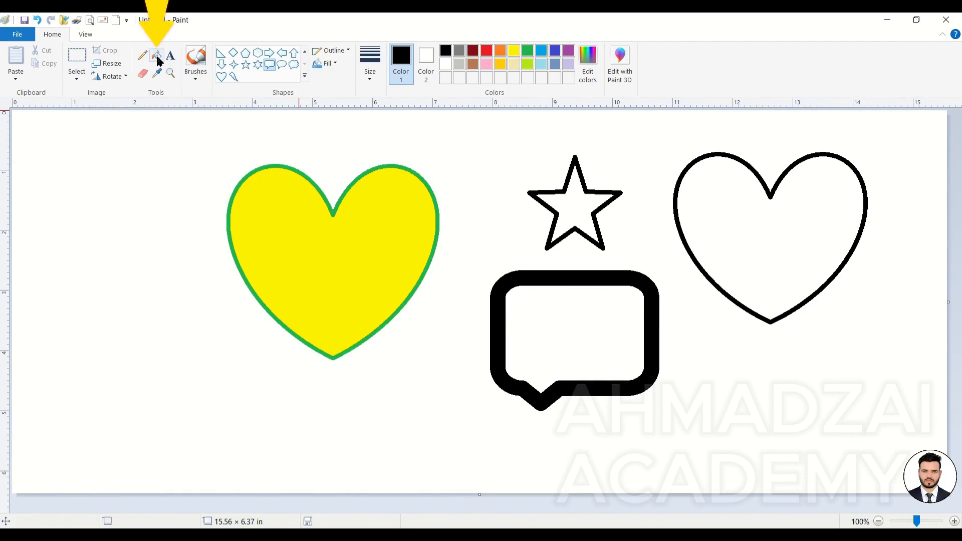
{"action": "left_click", "coordinate": [158, 59]}
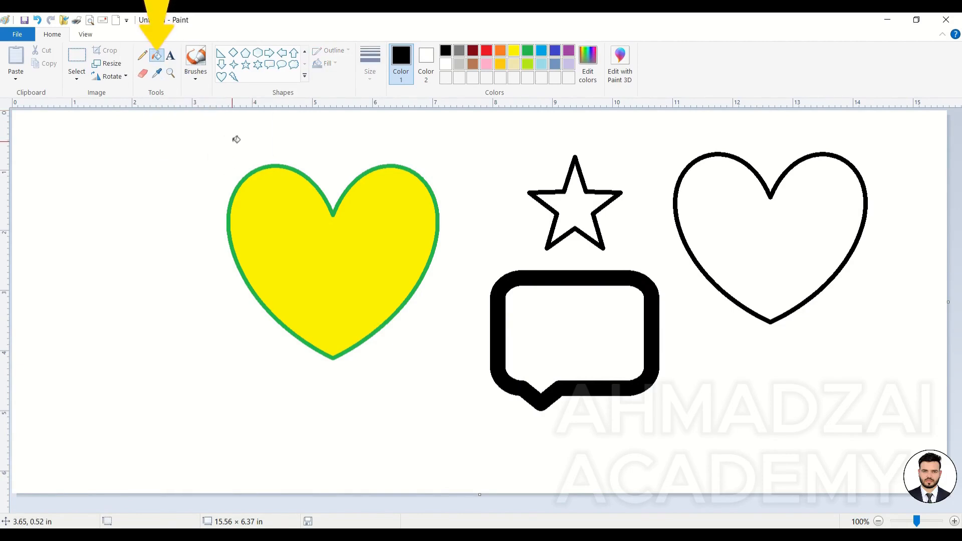
{"action": "left_click", "coordinate": [486, 52]}
{"action": "left_click", "coordinate": [591, 320]}
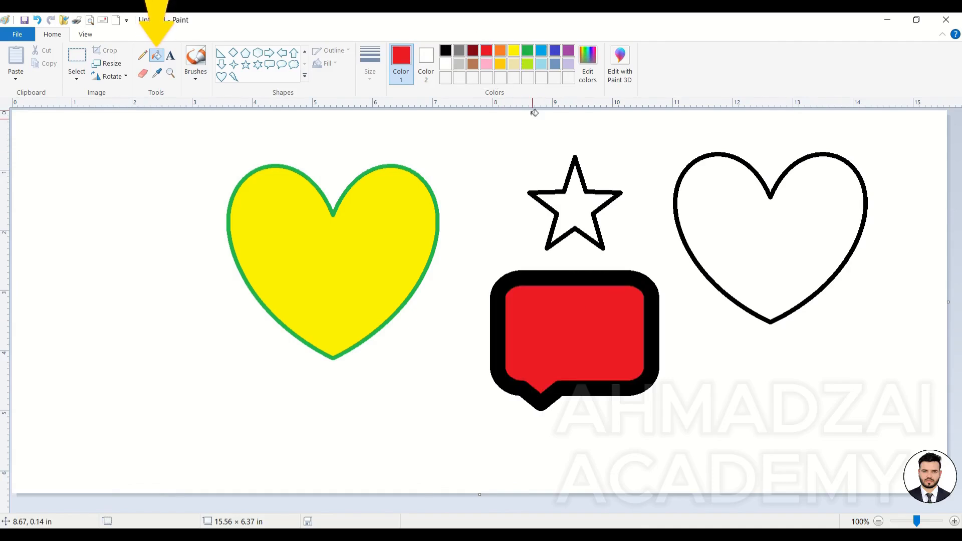
{"action": "left_click", "coordinate": [570, 281]}
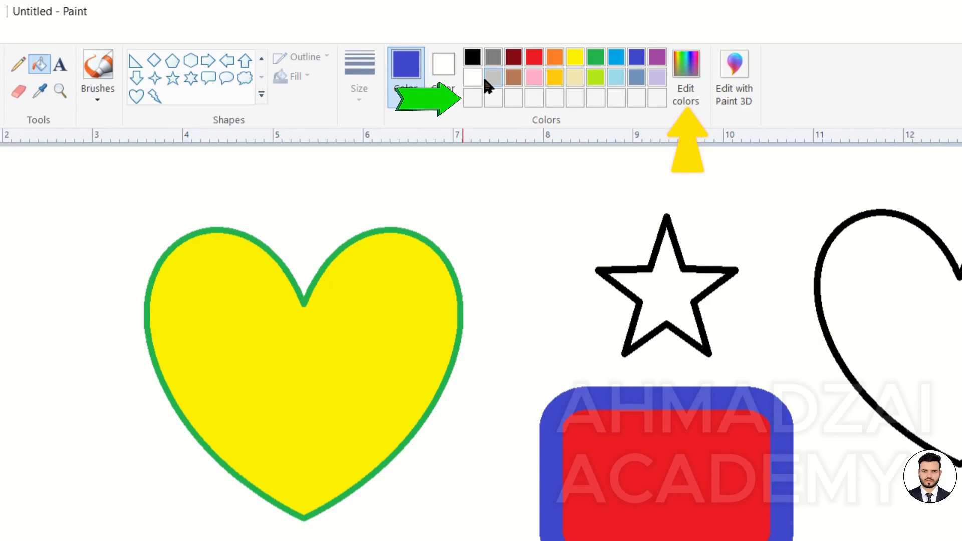
Define a dark green with Red 40, Green 132 and Blue 54, add it to the custom colors, and apply it to Color 1.
{"action": "left_click", "coordinate": [686, 83]}
{"action": "left_click_drag", "start_coordinate": [532, 246], "coordinate": [613, 118]}
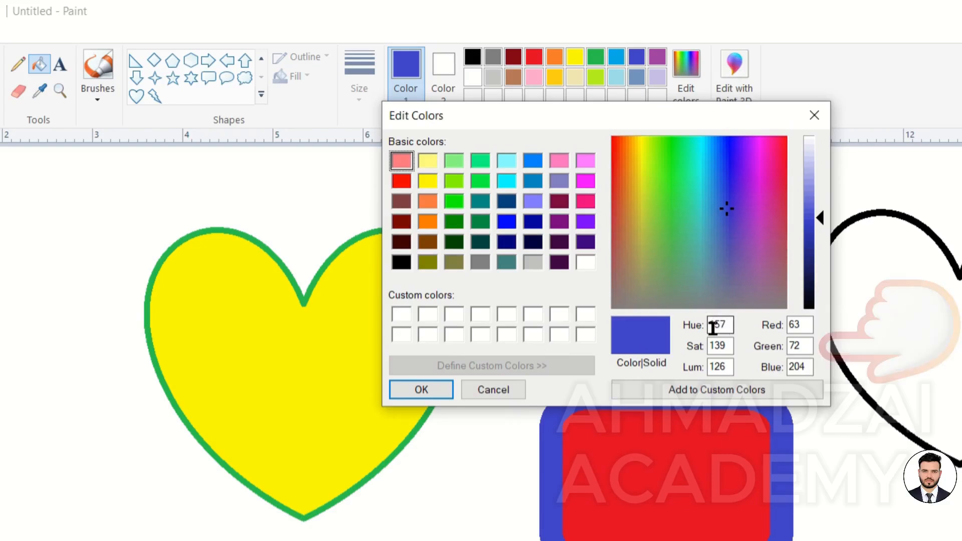
{"action": "double_click", "coordinate": [797, 325]}
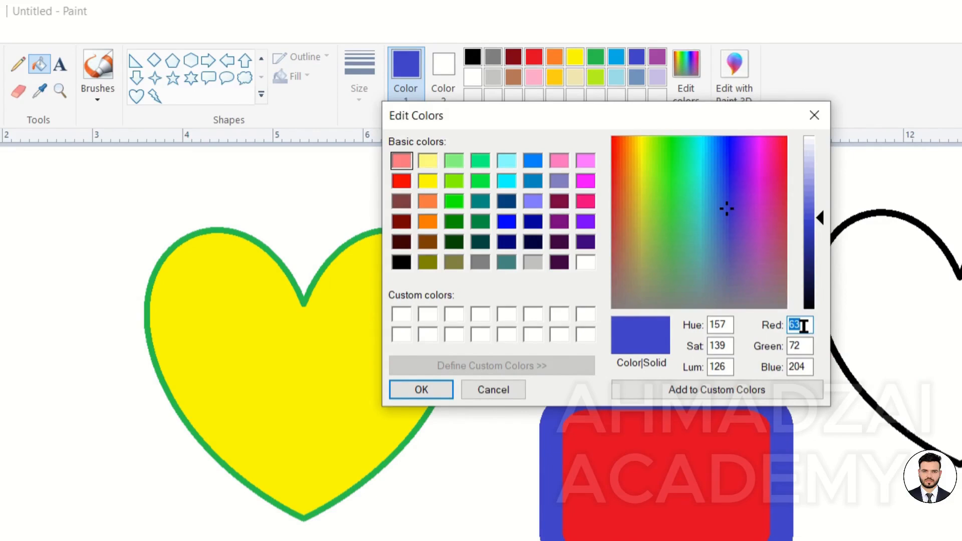
{"action": "double_click", "coordinate": [801, 365]}
{"action": "double_click", "coordinate": [796, 325]}
{"action": "double_click", "coordinate": [718, 325]}
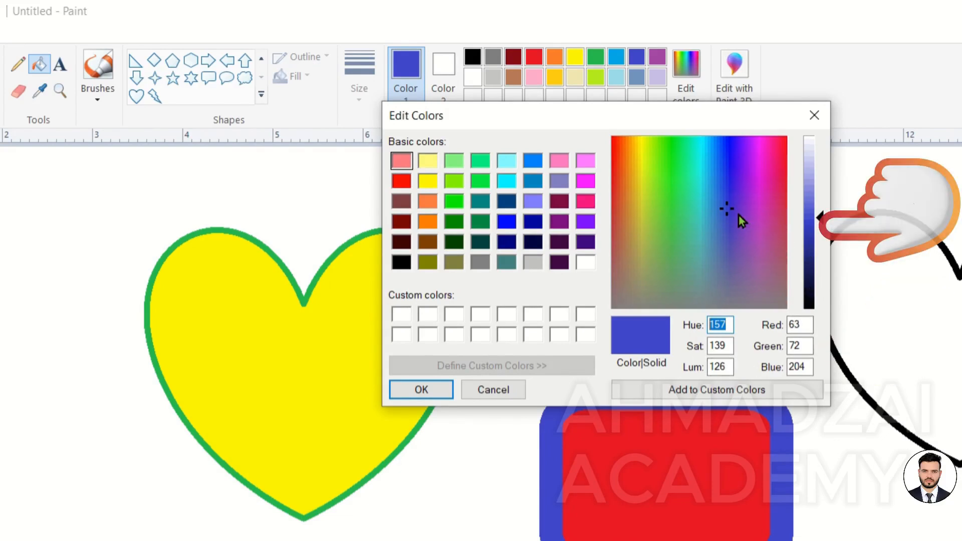
{"action": "left_click_drag", "start_coordinate": [730, 211], "coordinate": [673, 217]}
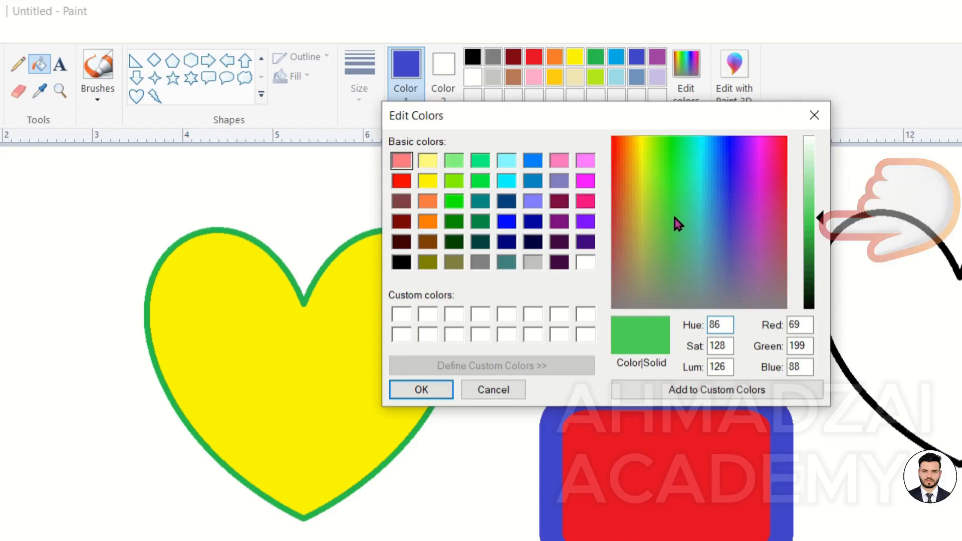
{"action": "left_click_drag", "start_coordinate": [820, 217], "coordinate": [801, 232]}
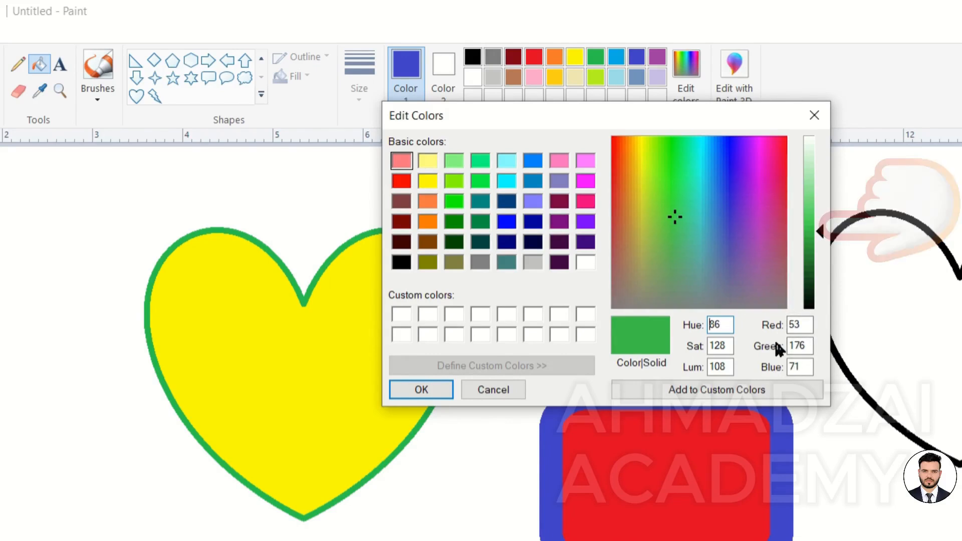
{"action": "left_click", "coordinate": [821, 248]}
{"action": "left_click_drag", "start_coordinate": [821, 248], "coordinate": [821, 257]}
{"action": "left_click", "coordinate": [762, 395]}
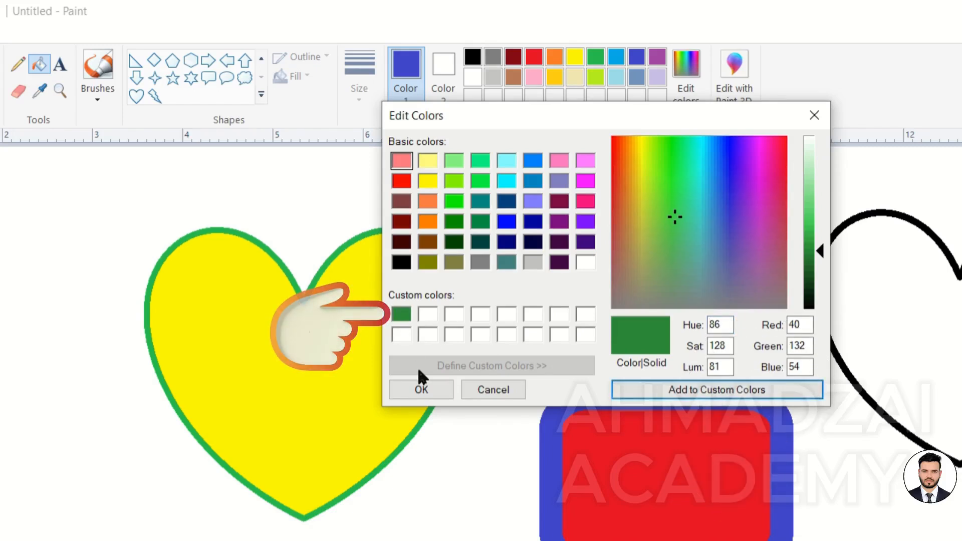
{"action": "left_click", "coordinate": [421, 389]}
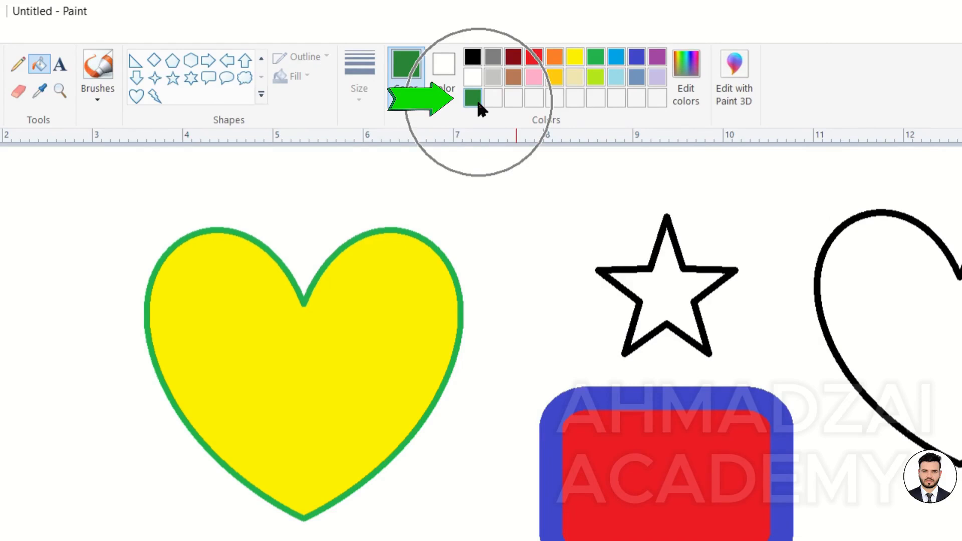
Define a dark red with Red 135, Green 7 and Blue 7, add it to the custom colors, and apply it to Color 1.
{"action": "left_click", "coordinate": [685, 100]}
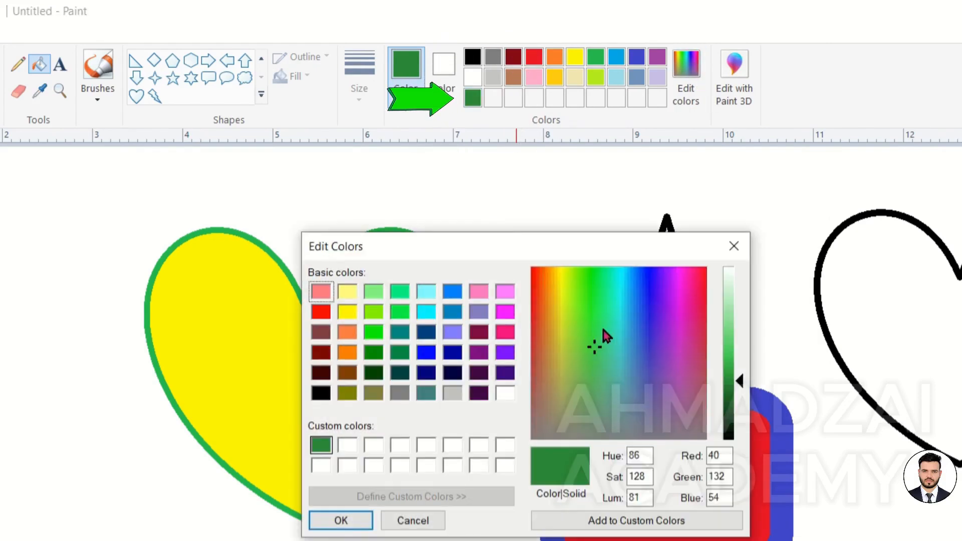
{"action": "left_click", "coordinate": [532, 286]}
{"action": "left_click_drag", "start_coordinate": [741, 383], "coordinate": [741, 392]}
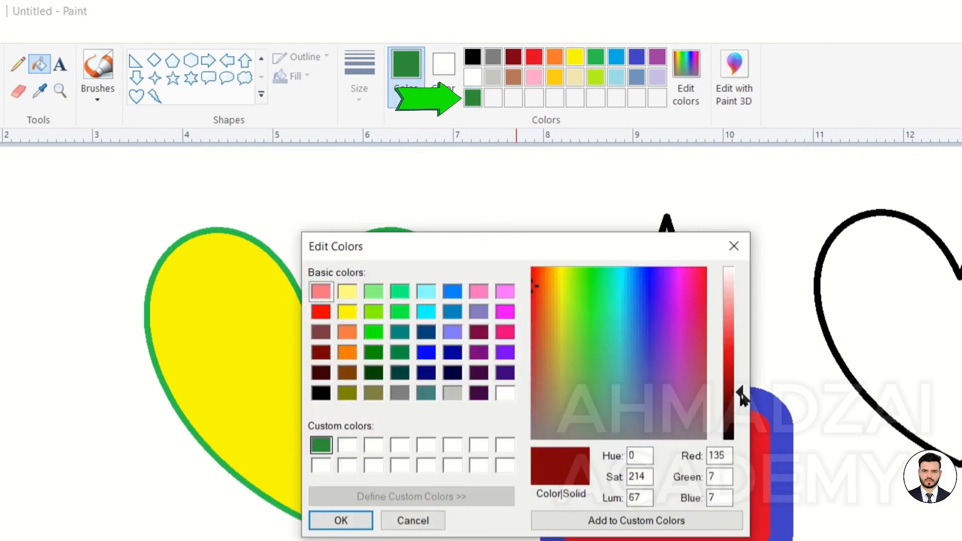
{"action": "left_click", "coordinate": [655, 518]}
{"action": "left_click", "coordinate": [357, 523]}
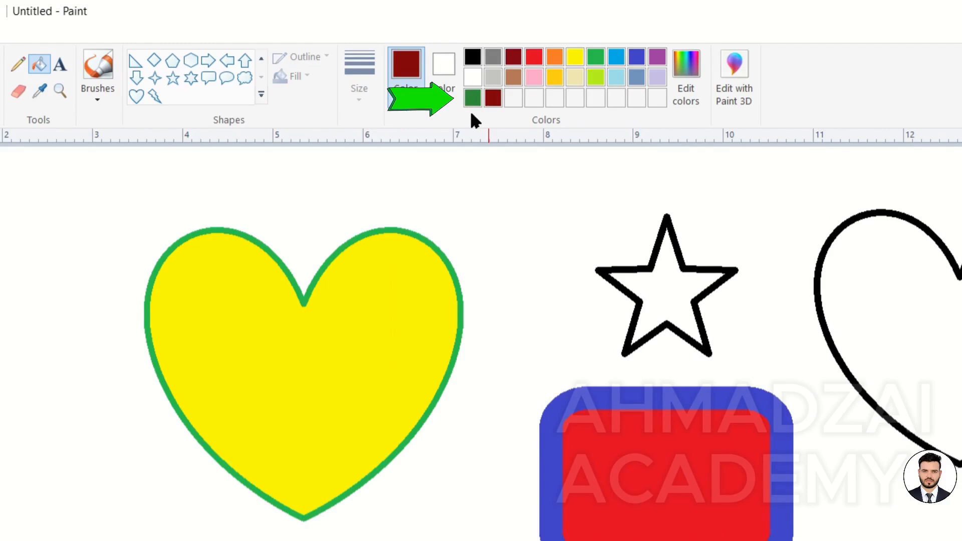
Fill the yellow heart with the custom dark red and the black-outlined heart with the custom dark green.
{"action": "left_click", "coordinate": [403, 305]}
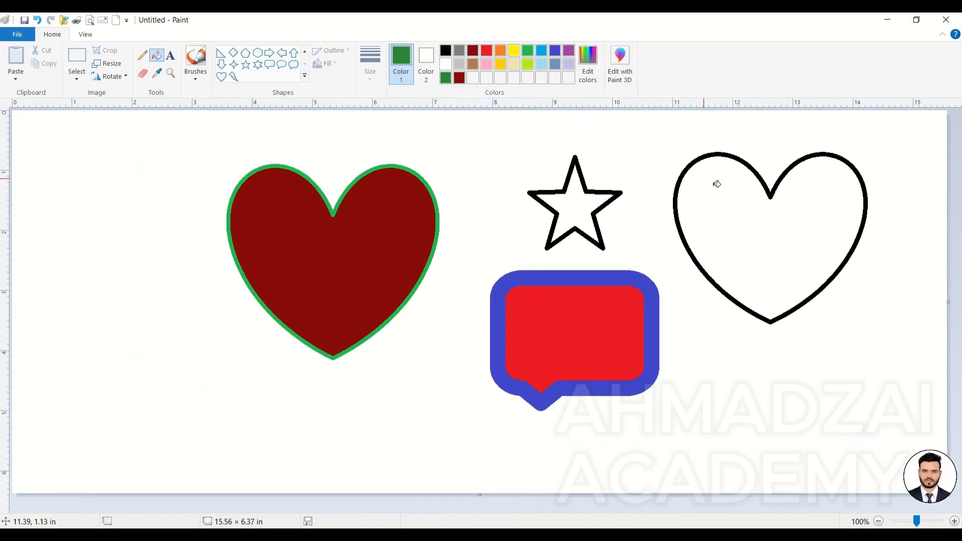
{"action": "left_click", "coordinate": [716, 184]}
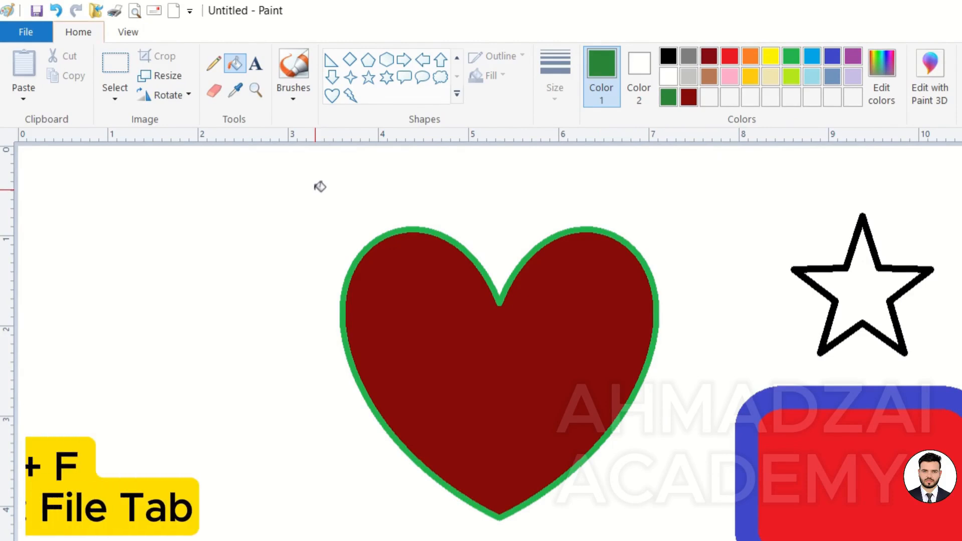
Zoom in and out on the drawing with the Magnifier, return to 100%, and switch to the Pencil tool.
{"action": "key", "text": "alt"}
{"action": "key", "text": "h"}
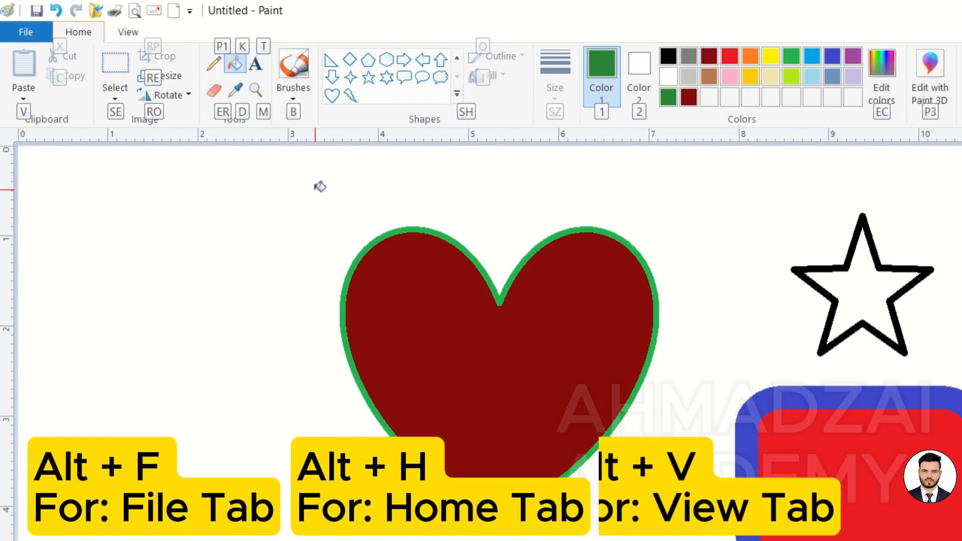
{"action": "key", "text": "Escape"}
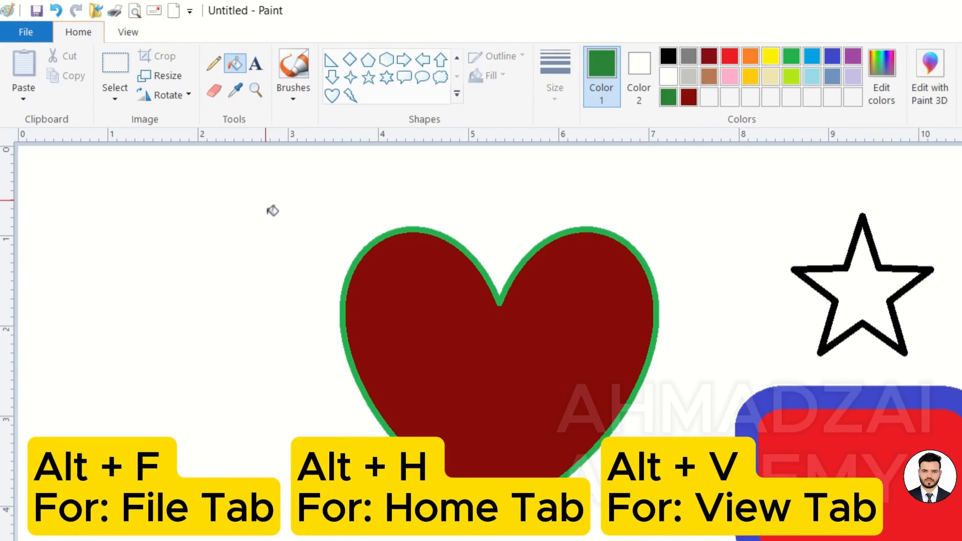
{"action": "key", "text": "alt+h"}
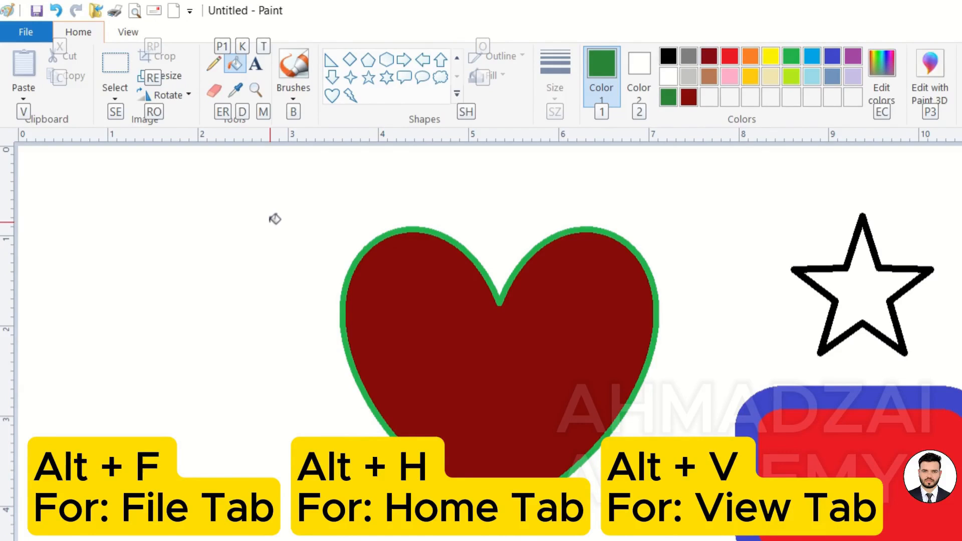
{"action": "key", "text": "m"}
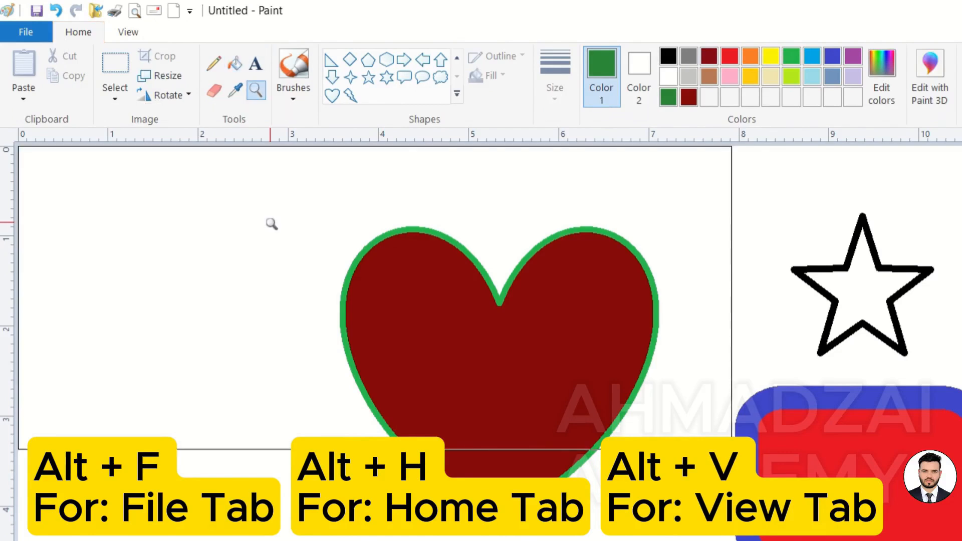
{"action": "left_click", "coordinate": [371, 293]}
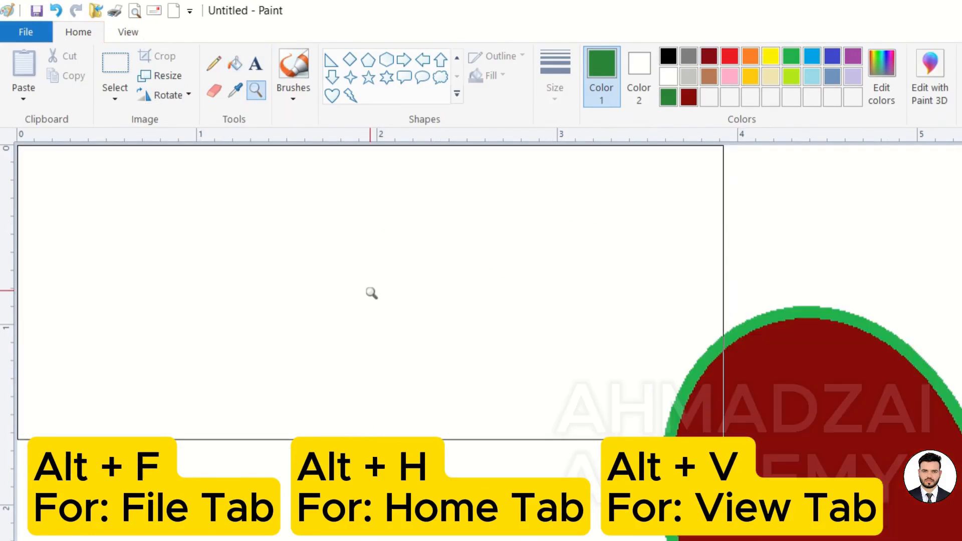
{"action": "right_click", "coordinate": [370, 294]}
{"action": "right_click", "coordinate": [371, 293]}
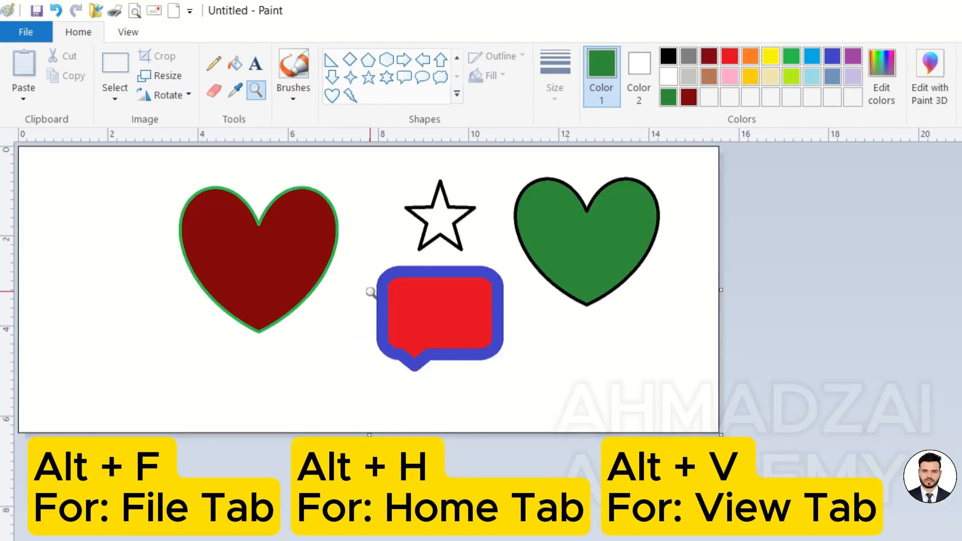
{"action": "left_click", "coordinate": [371, 292]}
{"action": "key", "text": "alt"}
{"action": "key", "text": "h"}
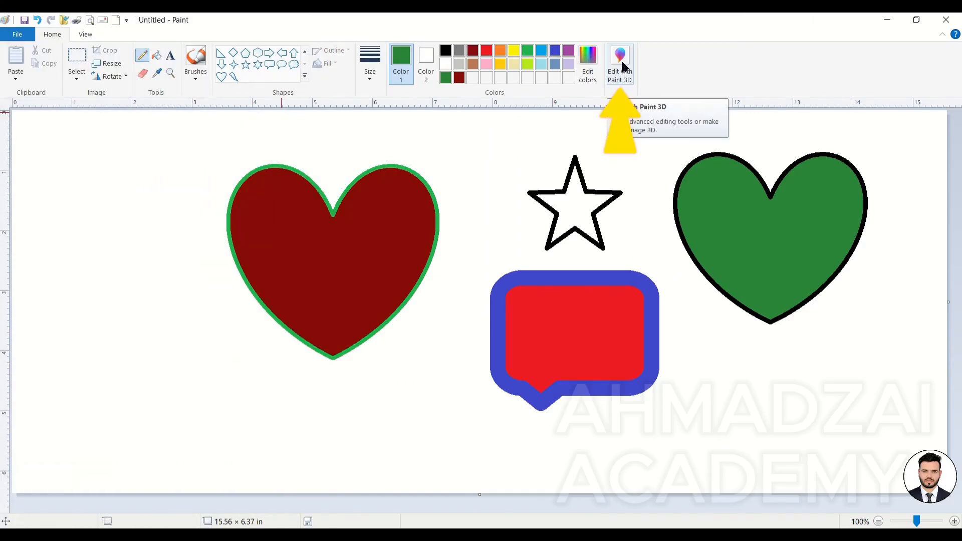
Open the drawing in Paint 3D without saving the changes, view it there, and close Paint 3D.
{"action": "left_click", "coordinate": [620, 63]}
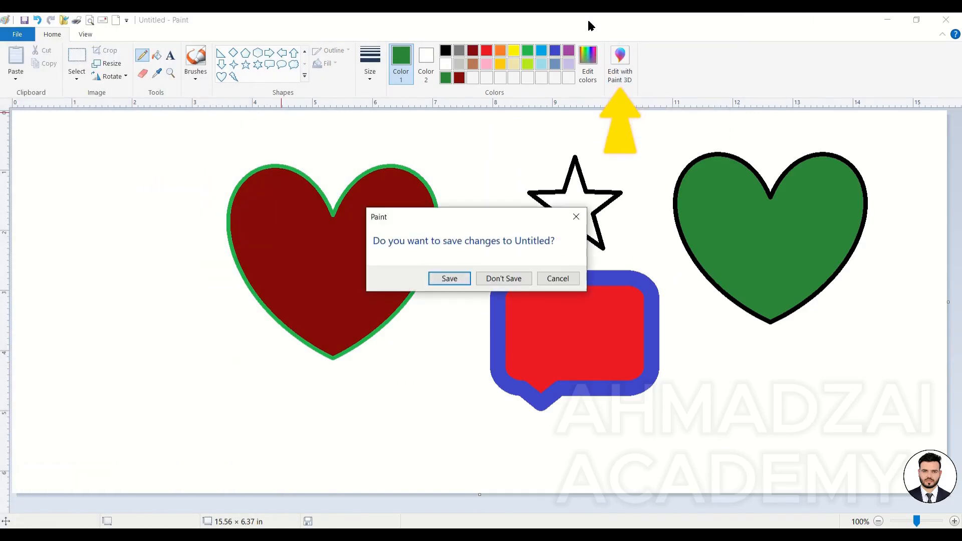
{"action": "left_click", "coordinate": [491, 278]}
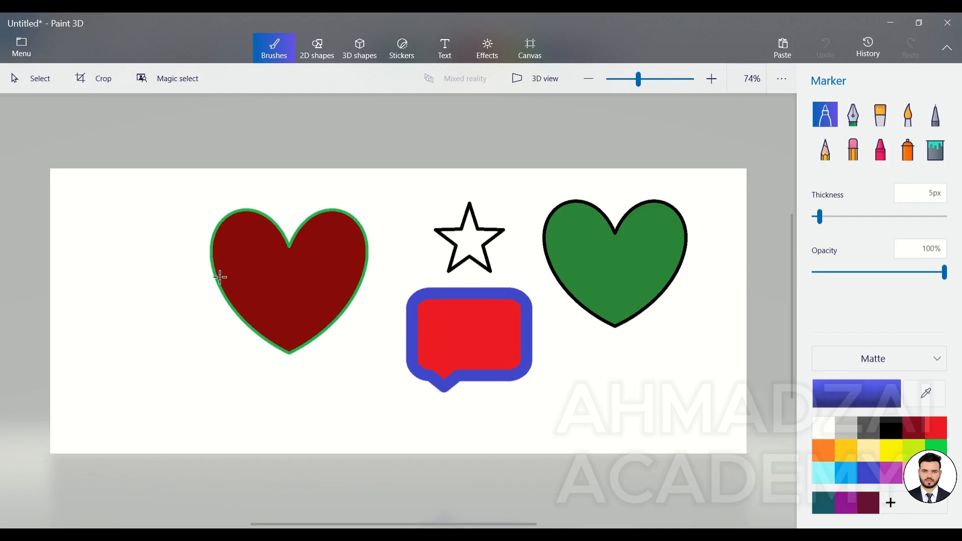
{"action": "left_click", "coordinate": [946, 23]}
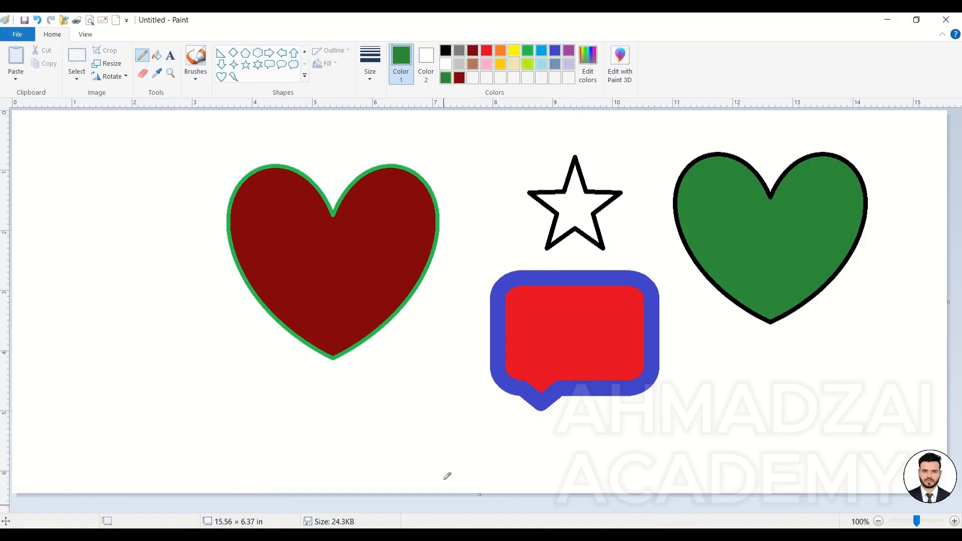
Zoom the drawing out to 12.5%, return to 100%, zoom in to 700%, and restore the 100% view.
{"action": "left_click", "coordinate": [96, 35]}
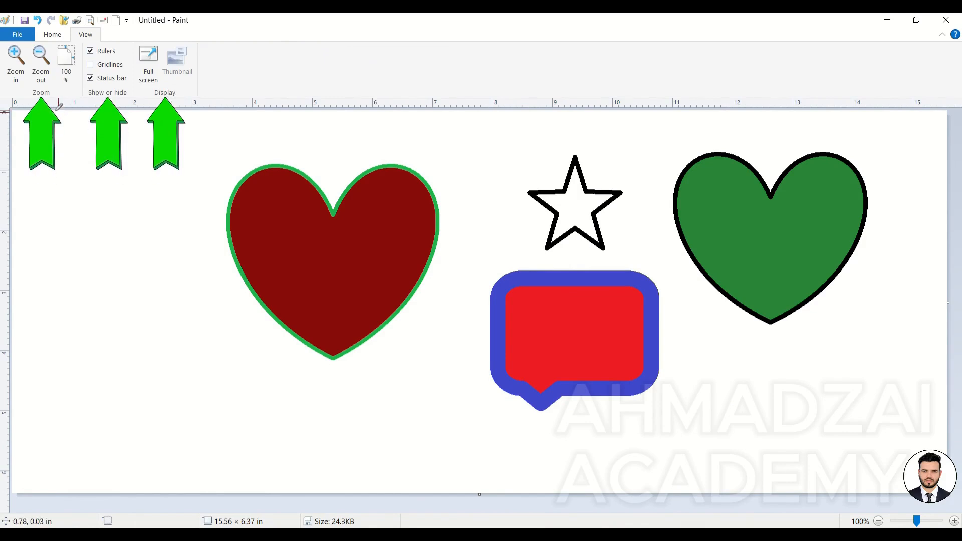
{"action": "left_click", "coordinate": [40, 64]}
{"action": "left_click", "coordinate": [40, 64]}
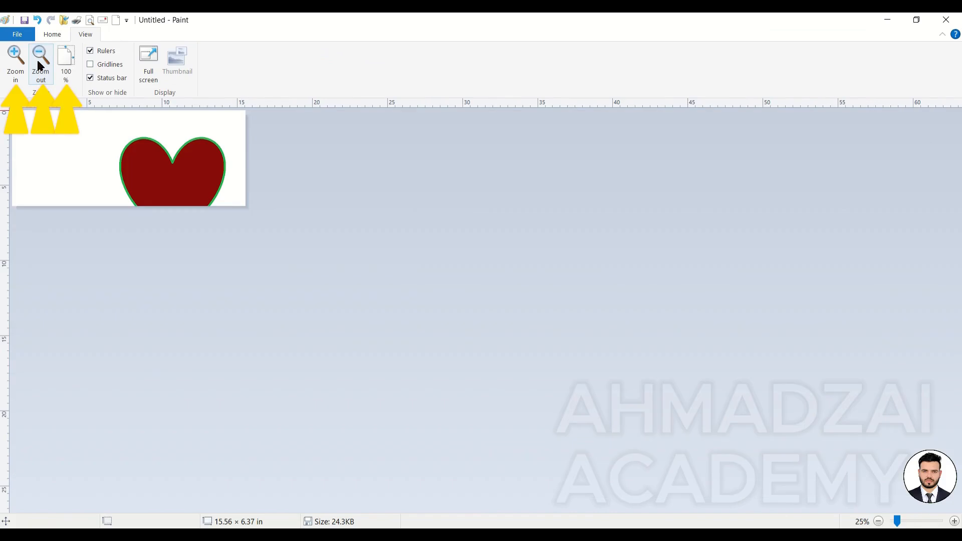
{"action": "left_click", "coordinate": [40, 65]}
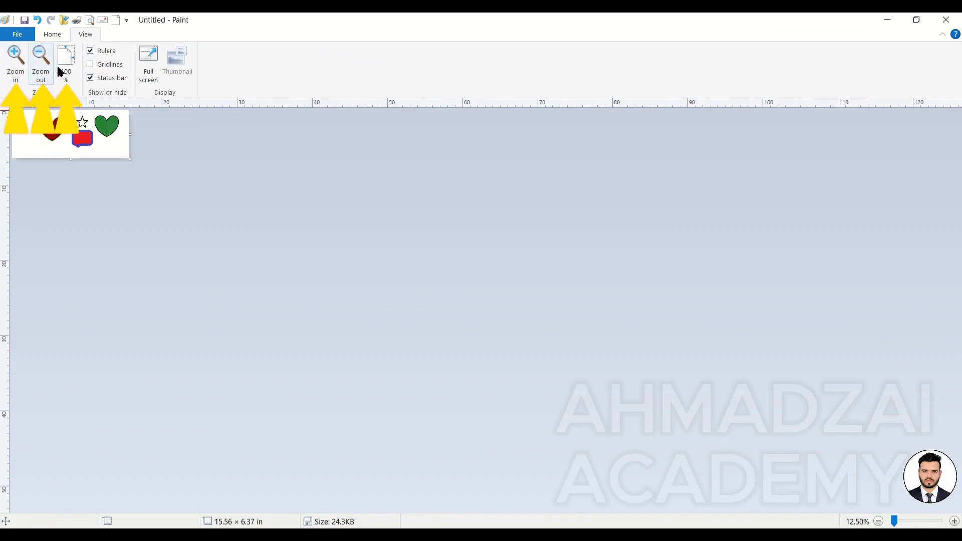
{"action": "left_click", "coordinate": [70, 69]}
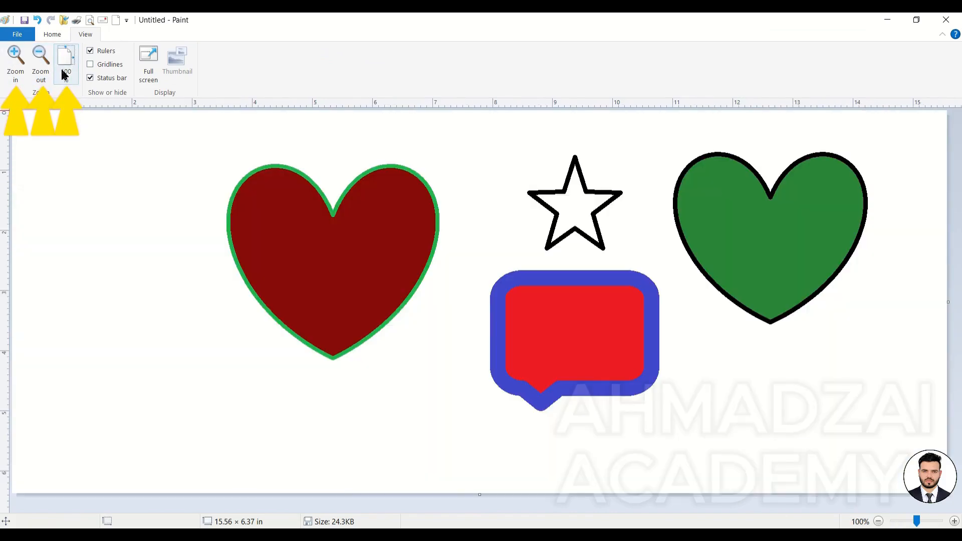
{"action": "left_click", "coordinate": [15, 68]}
{"action": "left_click", "coordinate": [15, 68]}
{"action": "left_click", "coordinate": [15, 67]}
{"action": "left_click", "coordinate": [15, 67]}
{"action": "left_click", "coordinate": [15, 67]}
{"action": "left_click", "coordinate": [15, 67]}
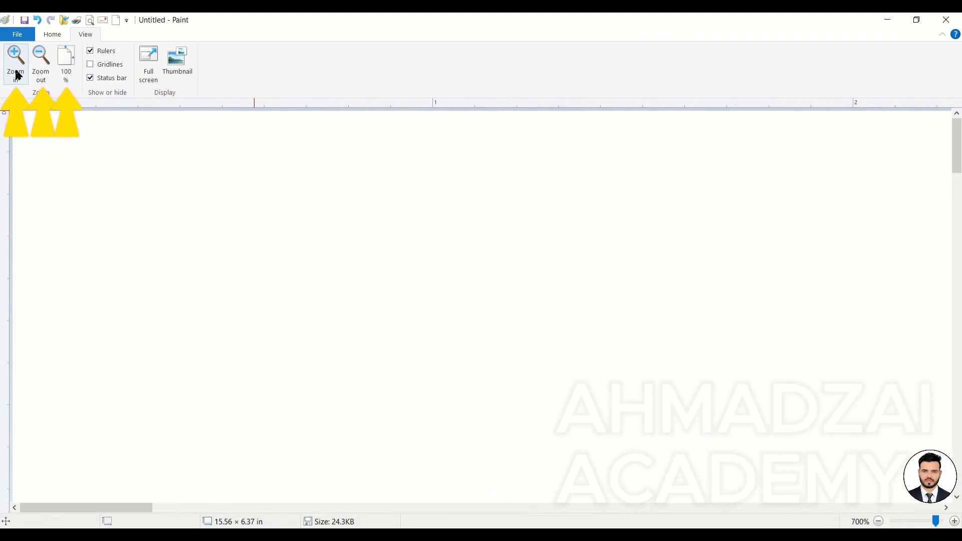
{"action": "left_click", "coordinate": [63, 71]}
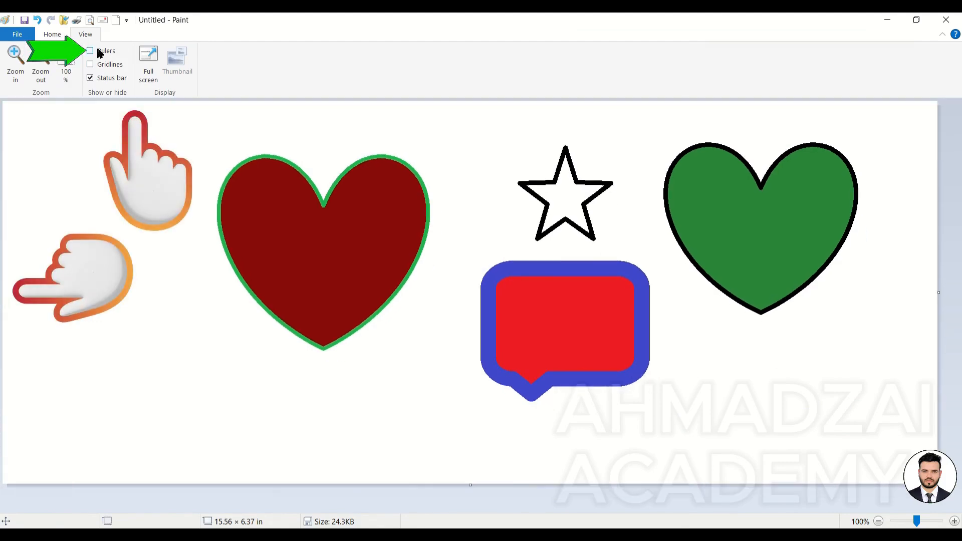
Turn on the gridlines, check the drawing in print preview, and close the preview.
{"action": "left_click", "coordinate": [114, 67]}
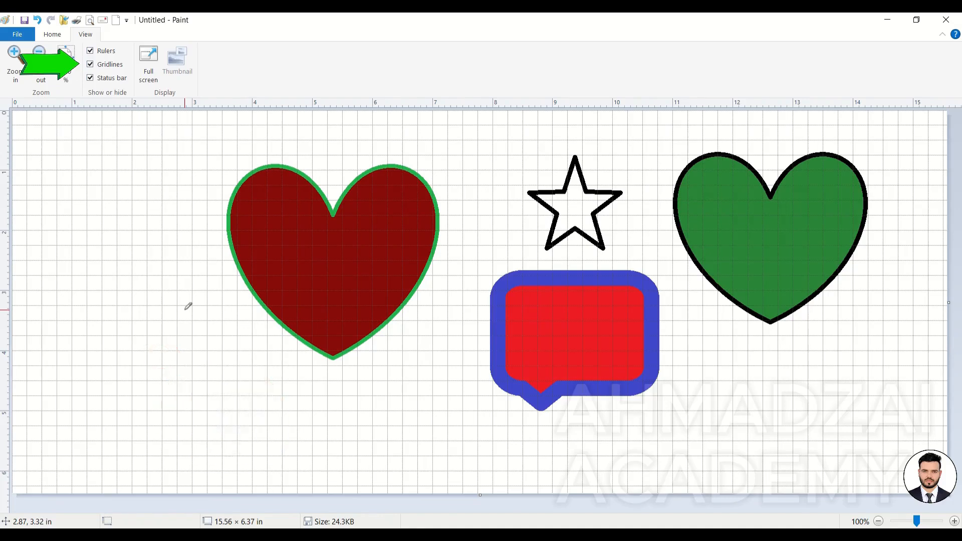
{"action": "left_click", "coordinate": [61, 35]}
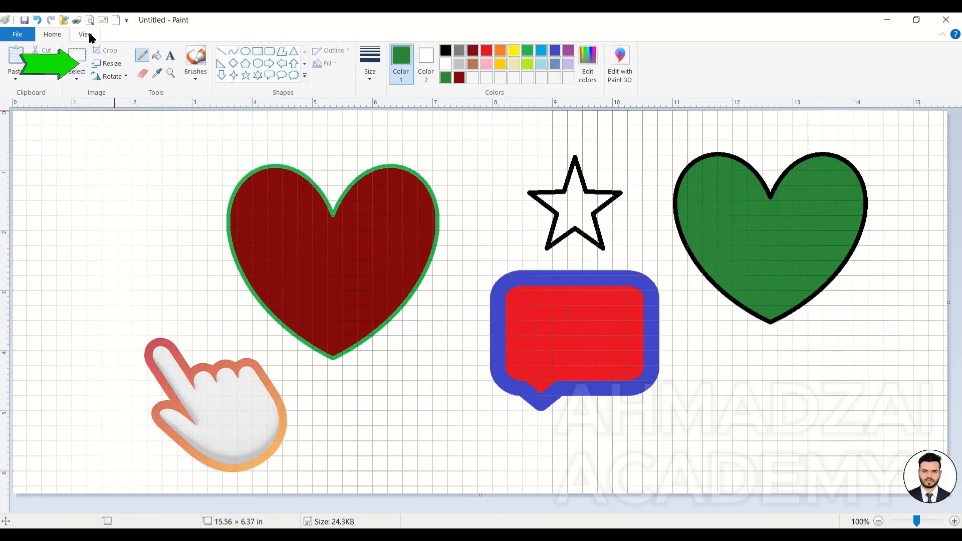
{"action": "left_click", "coordinate": [90, 20]}
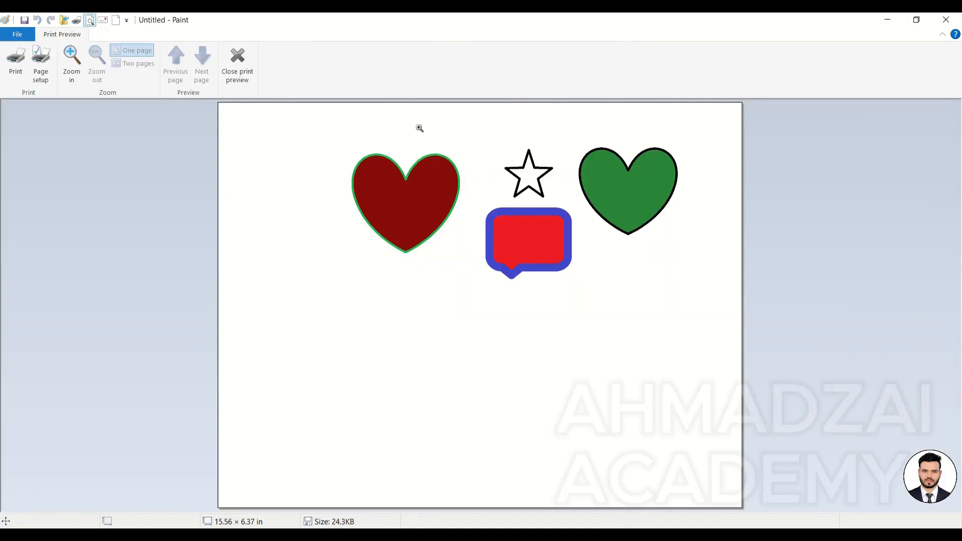
{"action": "left_click", "coordinate": [247, 79]}
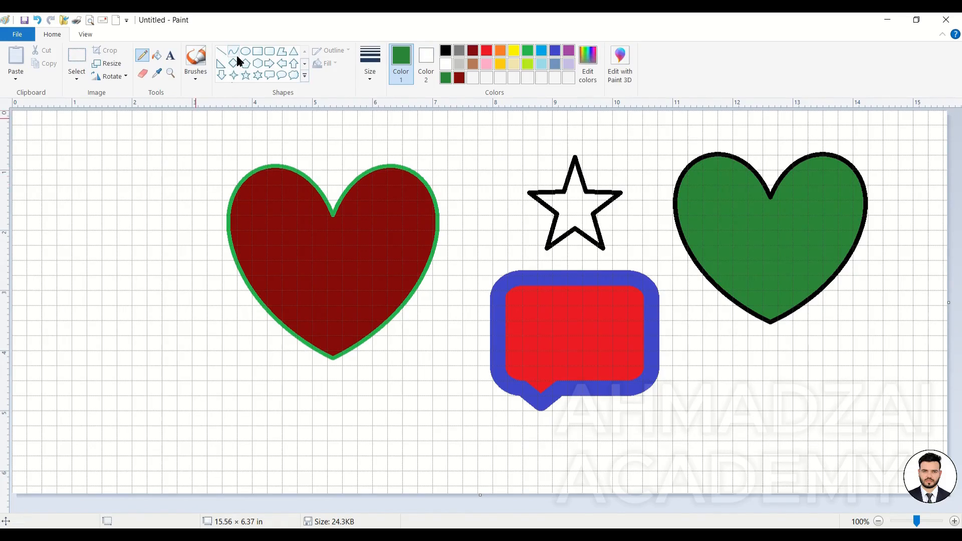
Draw a long, nearly horizontal line above the dark red heart and a small V beside the star with the Line tool.
{"action": "left_click", "coordinate": [222, 53]}
{"action": "left_click_drag", "start_coordinate": [103, 142], "coordinate": [173, 206]}
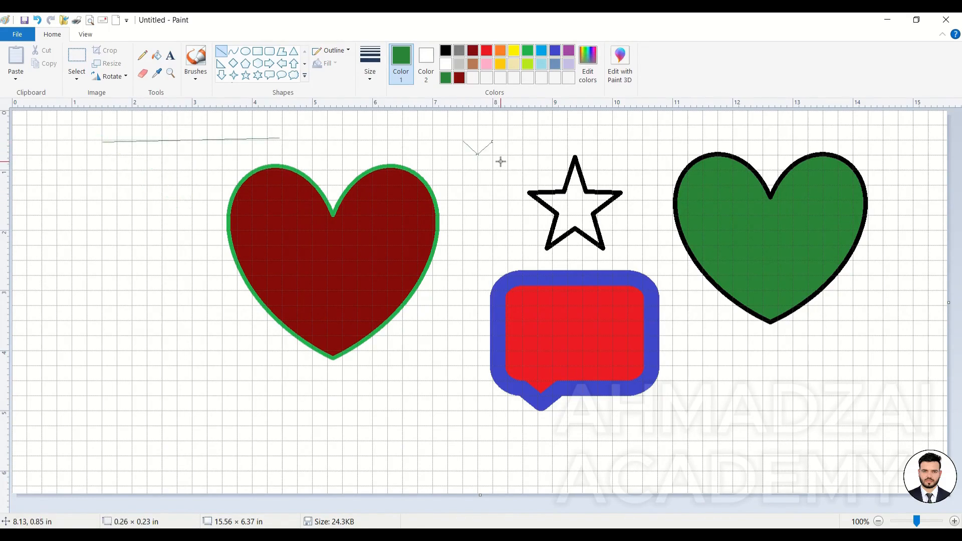
Draw a small diamond from four exact 45-degree lines between the V and the star, each about 0.29 × 0.29 in.
{"action": "left_click", "coordinate": [953, 521]}
{"action": "left_click", "coordinate": [954, 521]}
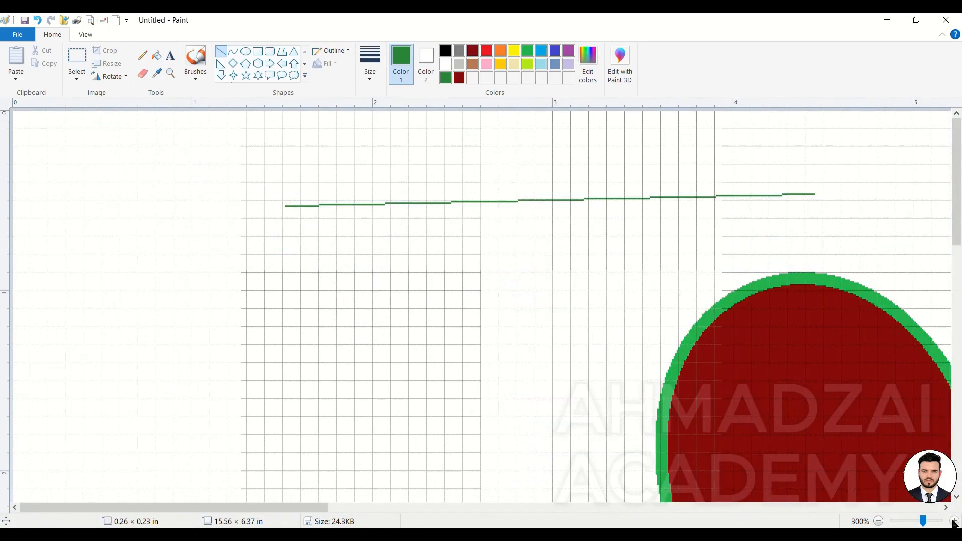
{"action": "left_click", "coordinate": [946, 507]}
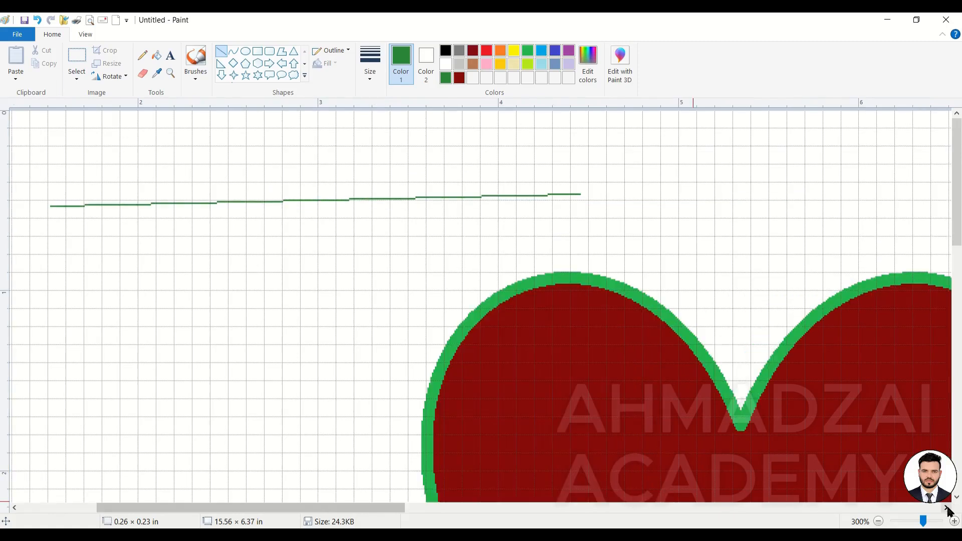
{"action": "left_click", "coordinate": [947, 508]}
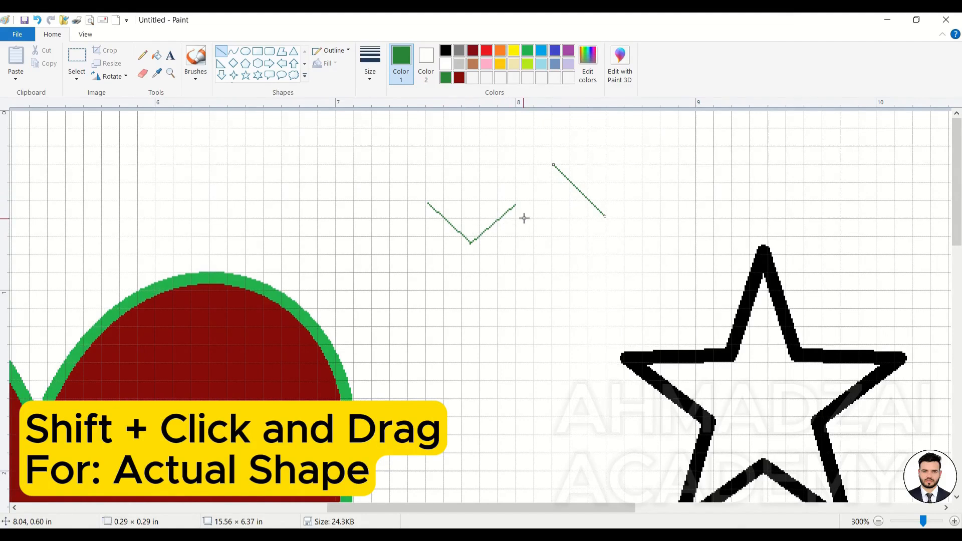
{"action": "left_click_drag", "start_coordinate": [659, 166], "coordinate": [637, 188]}
{"action": "left_click_drag", "start_coordinate": [603, 112], "coordinate": [553, 163]}
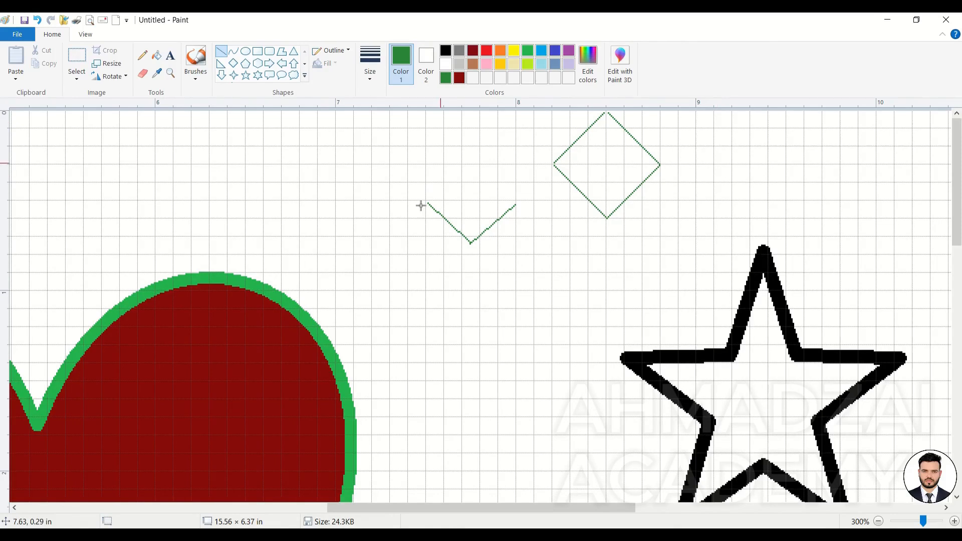
Examine in print preview how the drawing with the new lines appears on the page.
{"action": "left_click", "coordinate": [85, 34]}
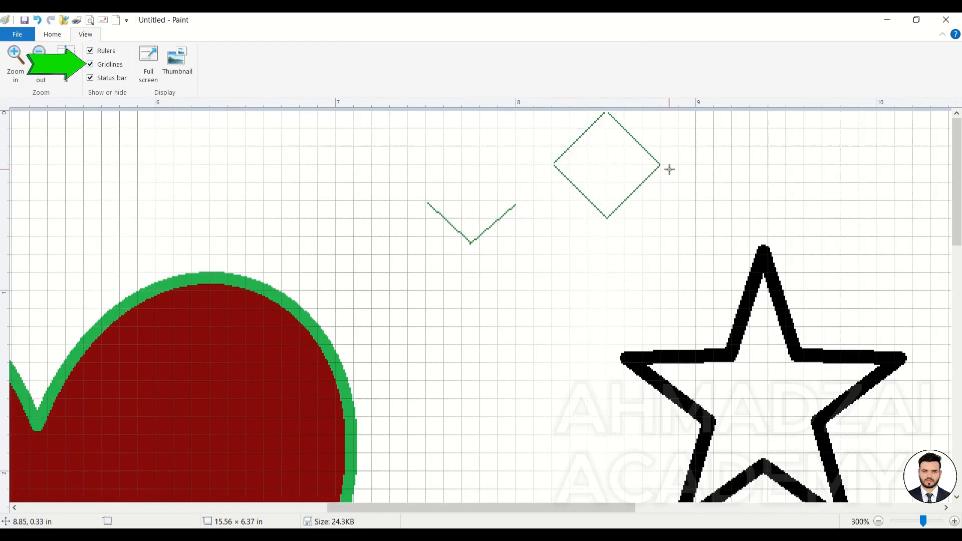
{"action": "left_click", "coordinate": [89, 20]}
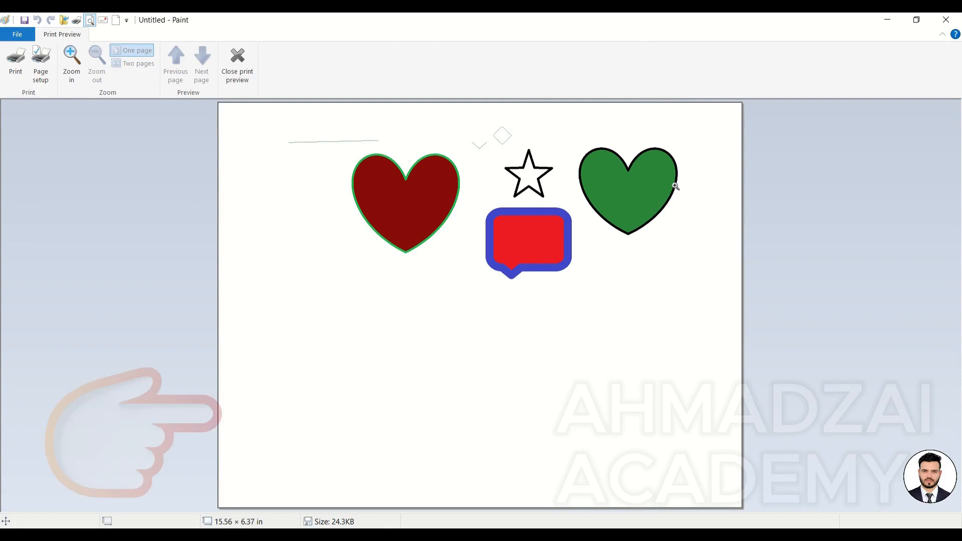
{"action": "left_click", "coordinate": [512, 140]}
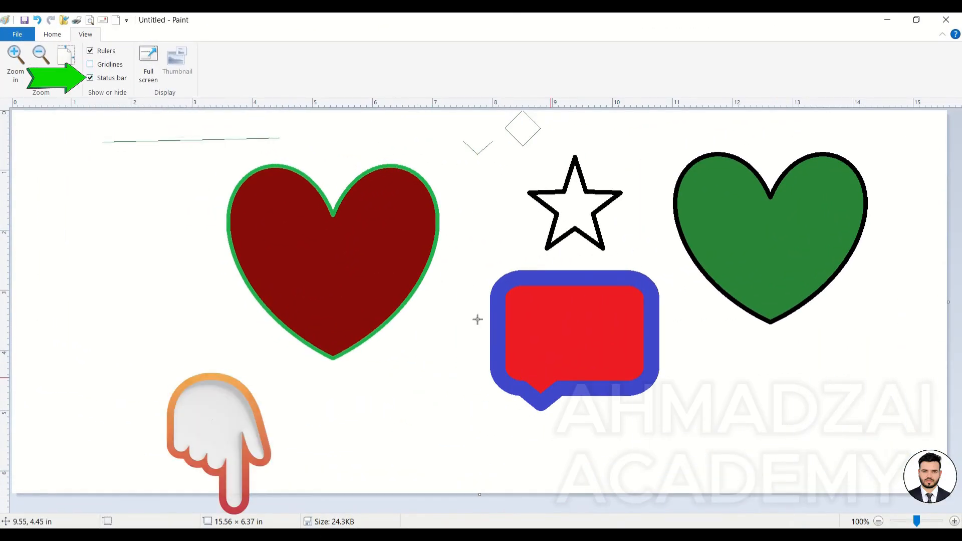
Hide the status bar and show it again.
{"action": "left_click", "coordinate": [115, 78]}
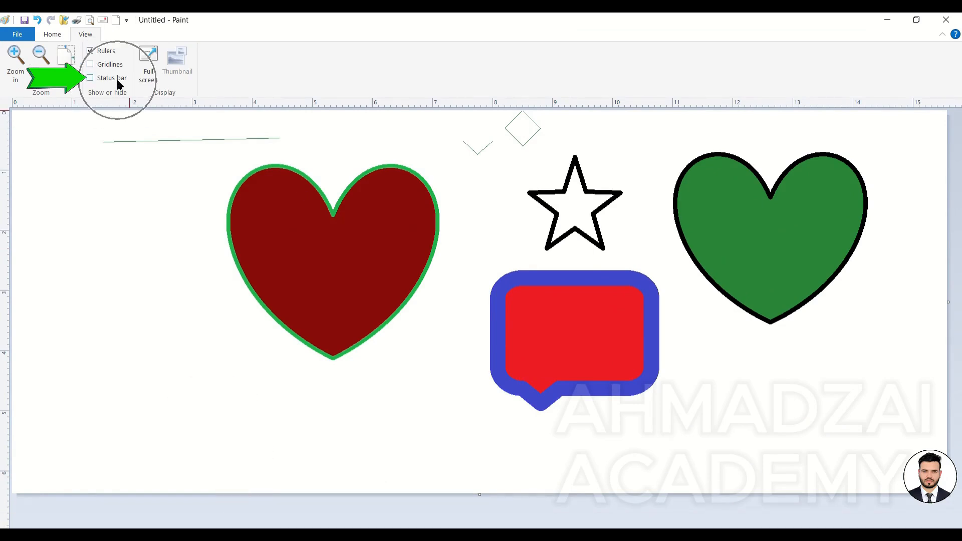
{"action": "left_click", "coordinate": [117, 80]}
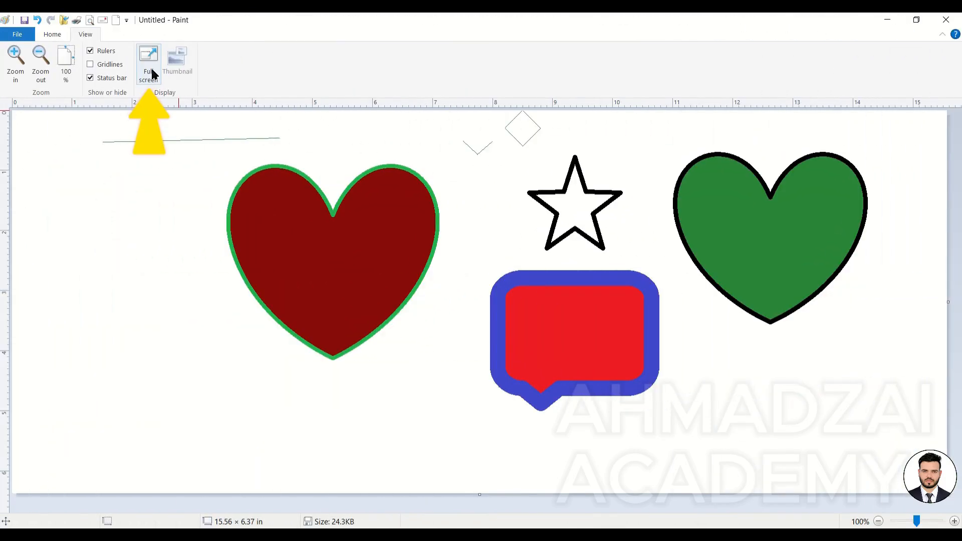
Draw three straight lines around the dark red heart: a diagonal beside it, a flat one beneath it, and a steep one about 0.33 × 1.53 in.
{"action": "left_click_drag", "start_coordinate": [83, 219], "coordinate": [204, 362]}
{"action": "left_click_drag", "start_coordinate": [157, 396], "coordinate": [364, 402]}
{"action": "left_click_drag", "start_coordinate": [429, 342], "coordinate": [410, 433]}
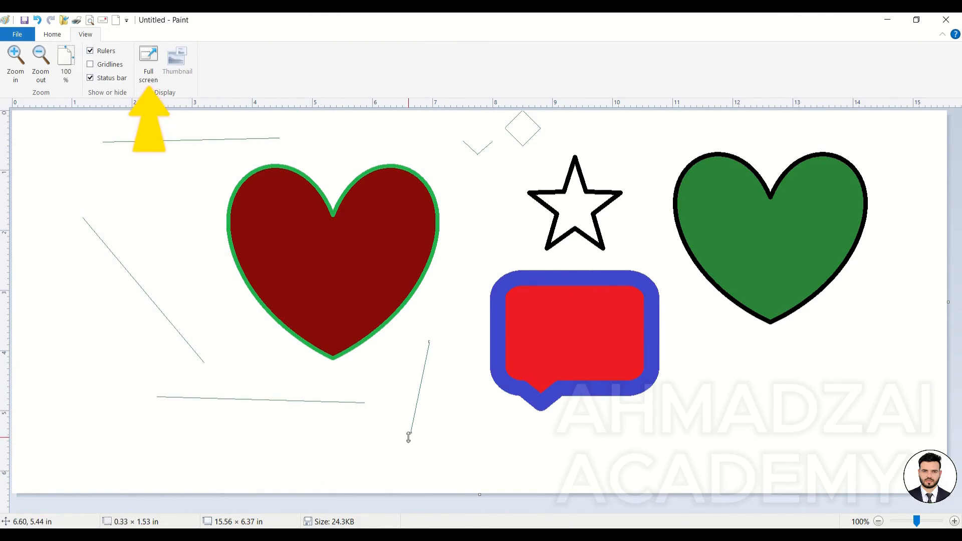
View the drawing in full screen twice, returning to the normal window each time.
{"action": "left_click", "coordinate": [145, 68]}
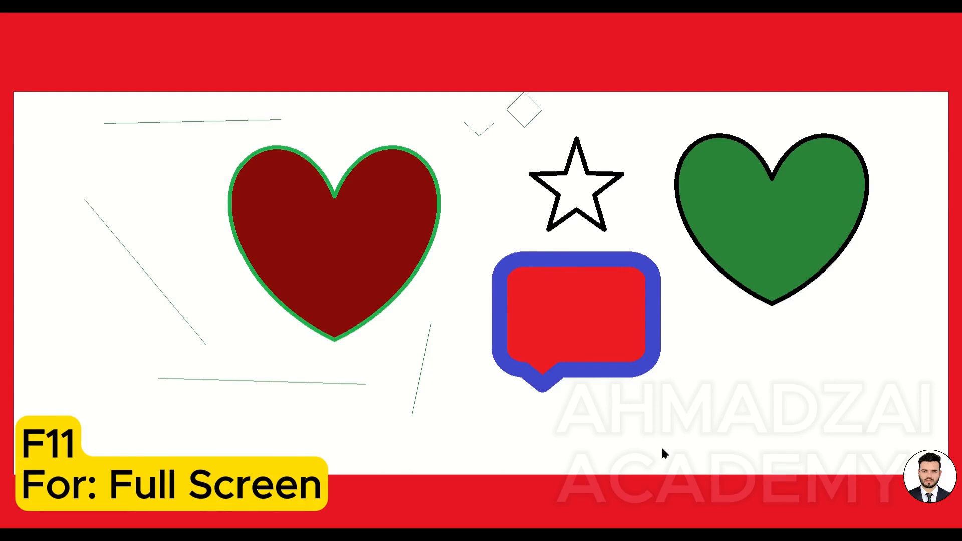
{"action": "left_click", "coordinate": [675, 385]}
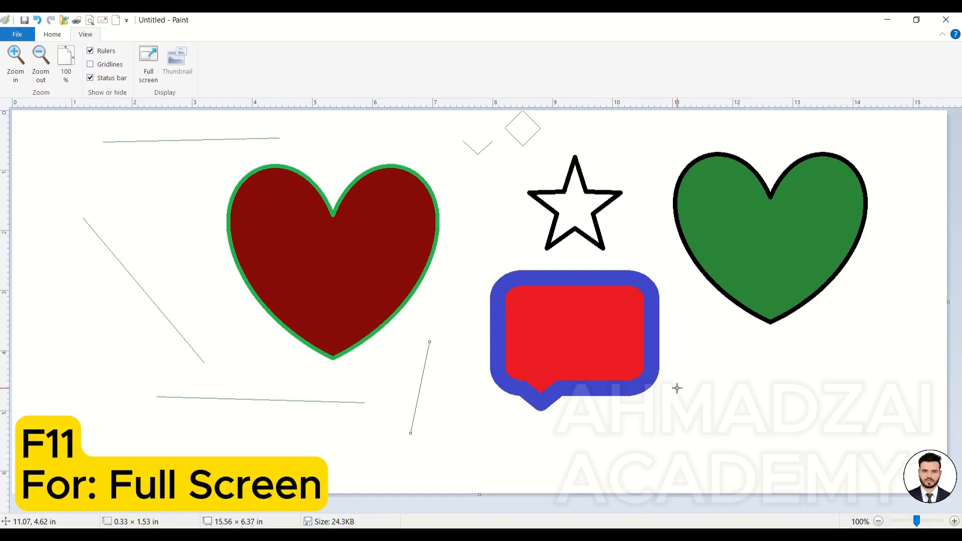
{"action": "key", "text": "F11"}
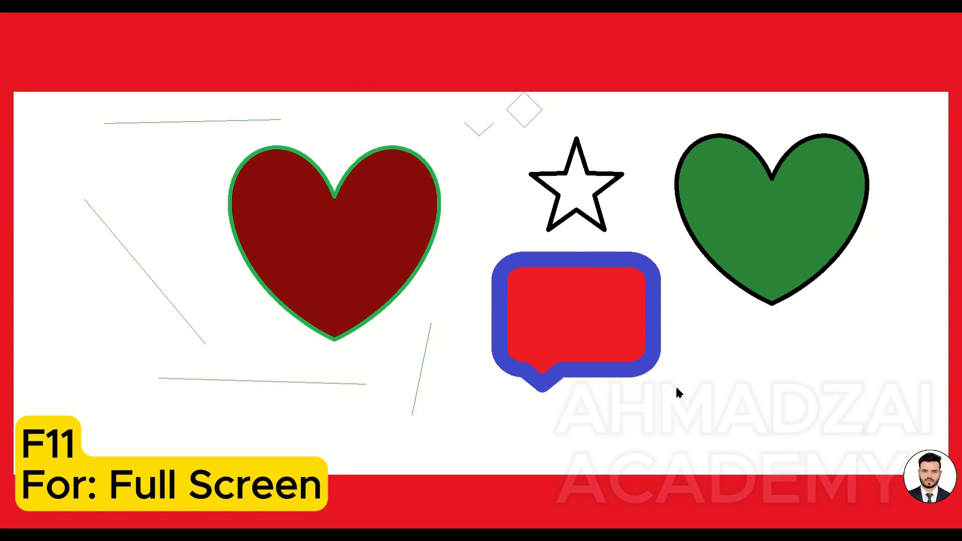
{"action": "left_click", "coordinate": [676, 389]}
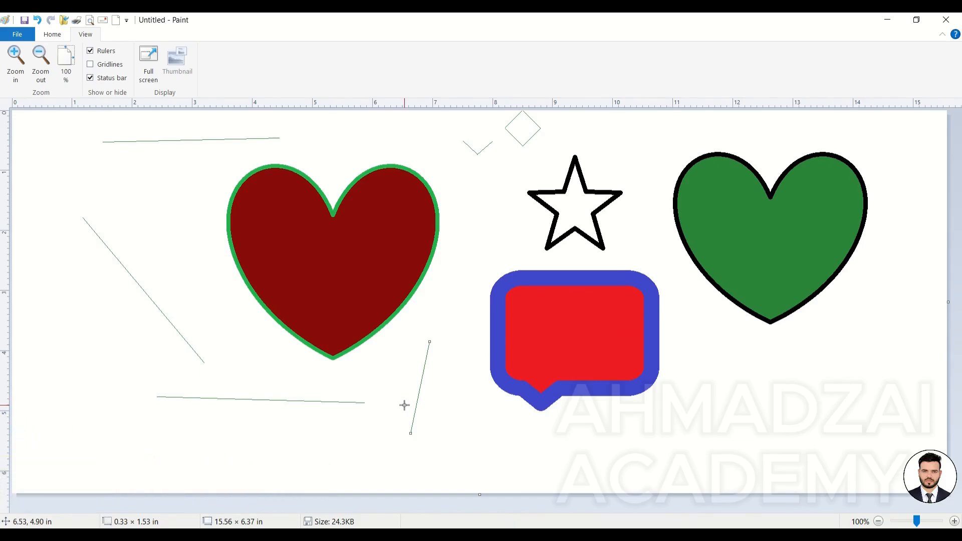
Display the access key letters of the view commands, dismiss them, and return to the drawing tools.
{"action": "key", "text": "alt+v"}
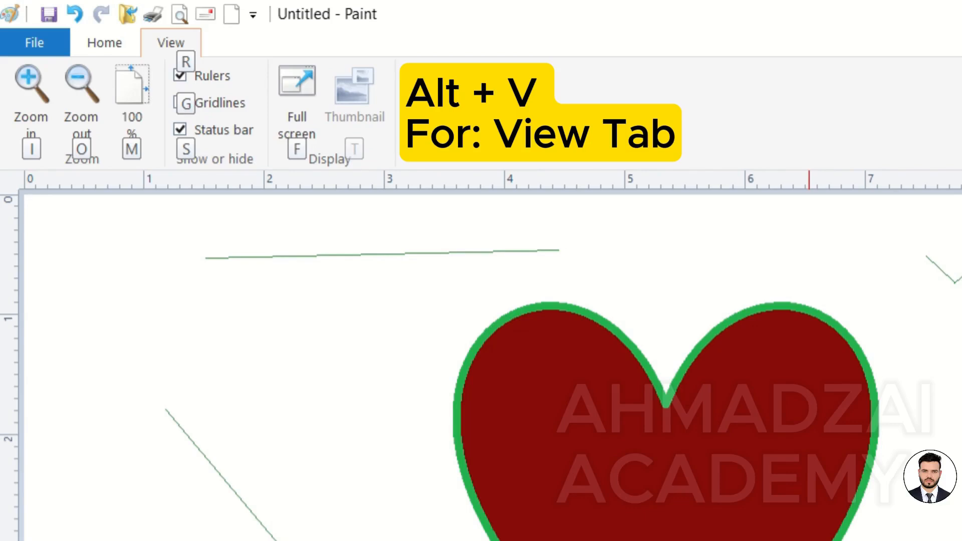
{"action": "key", "text": "Escape"}
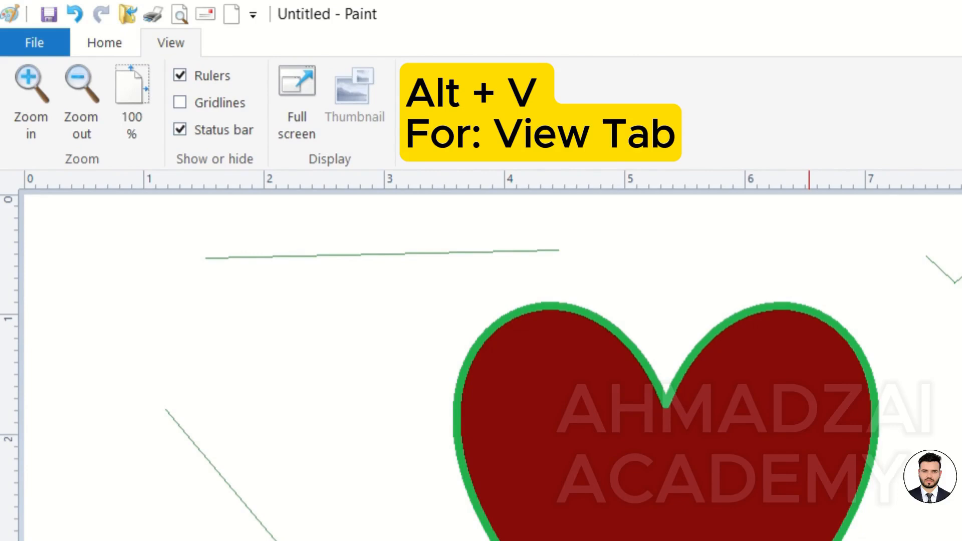
{"action": "left_click", "coordinate": [119, 44]}
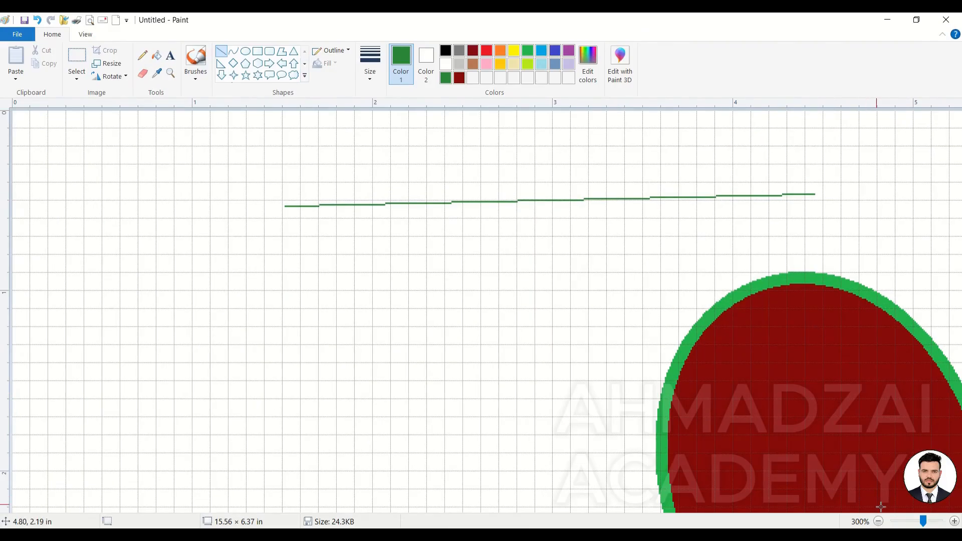
Examine the gridlines around the line, V, diamond and star at zoom levels from 200% to 600%.
{"action": "left_click", "coordinate": [954, 521]}
{"action": "left_click", "coordinate": [954, 521]}
{"action": "left_click", "coordinate": [954, 521]}
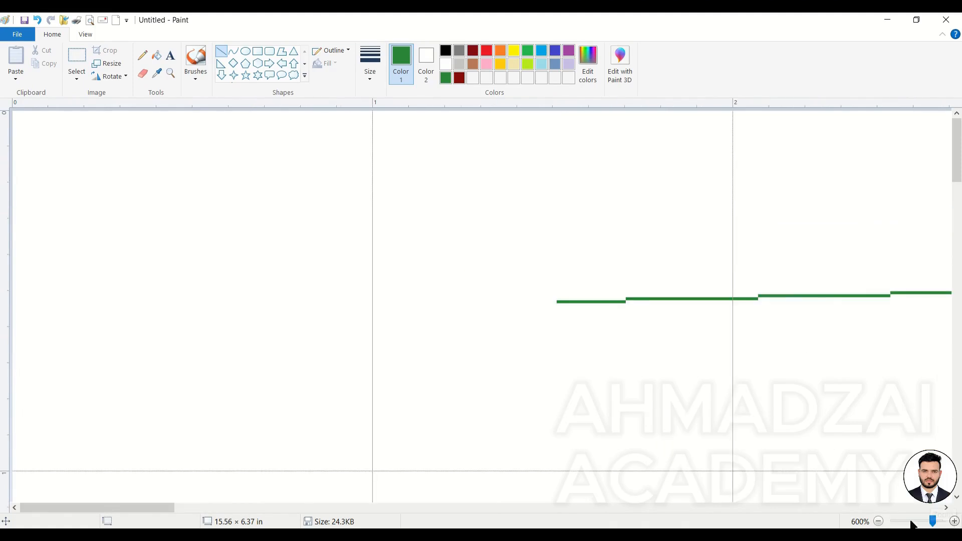
{"action": "left_click", "coordinate": [878, 522]}
{"action": "left_click", "coordinate": [878, 521]}
{"action": "left_click", "coordinate": [878, 522]}
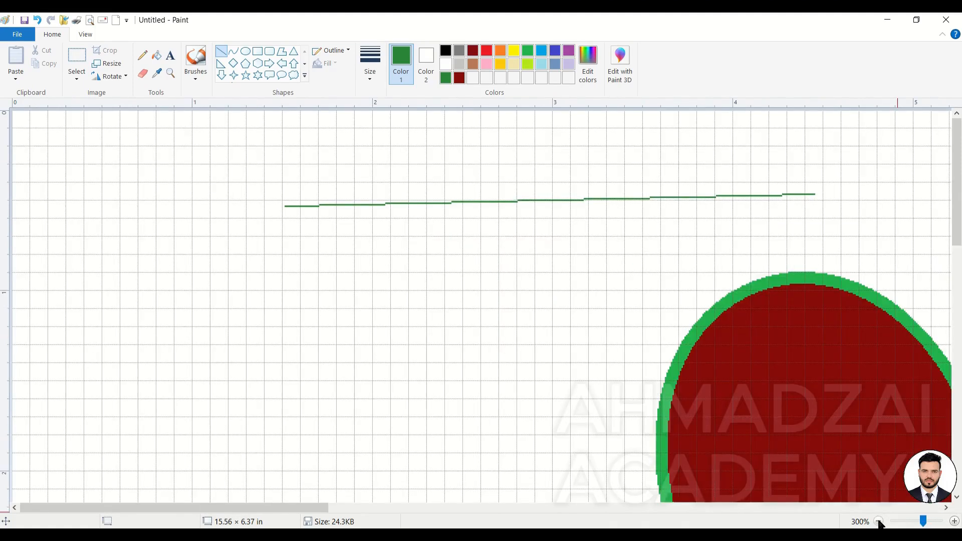
{"action": "left_click", "coordinate": [878, 521]}
{"action": "left_click", "coordinate": [946, 508]}
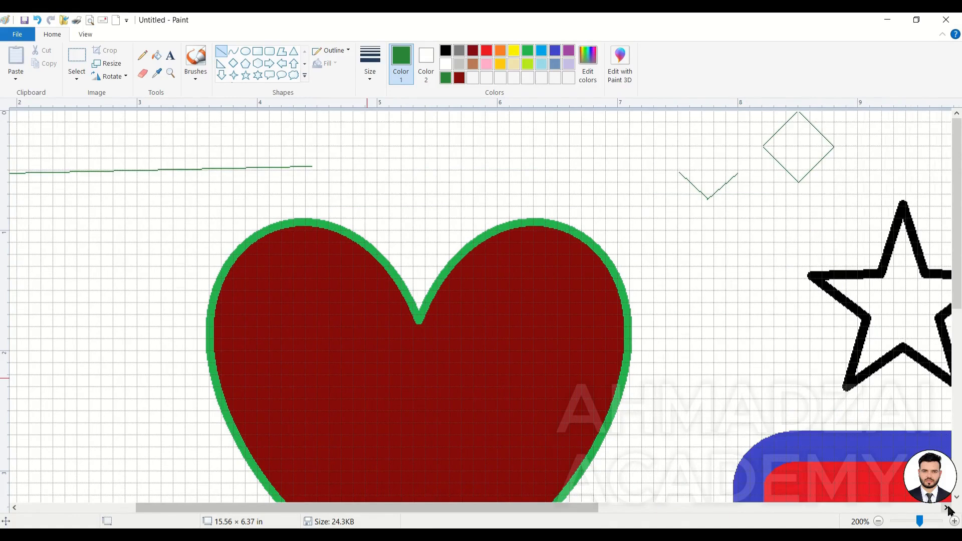
{"action": "left_click", "coordinate": [945, 509]}
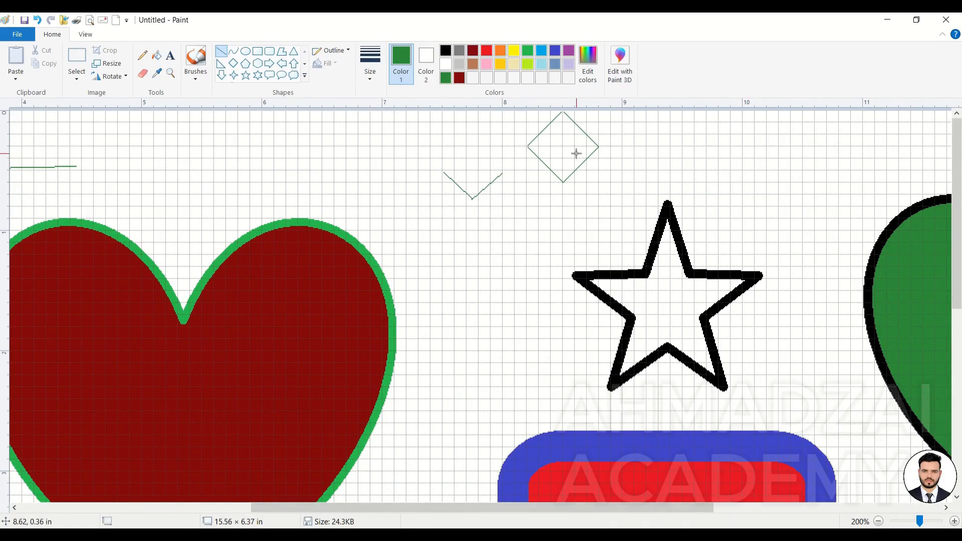
{"action": "left_click", "coordinate": [954, 521]}
{"action": "left_click", "coordinate": [954, 522]}
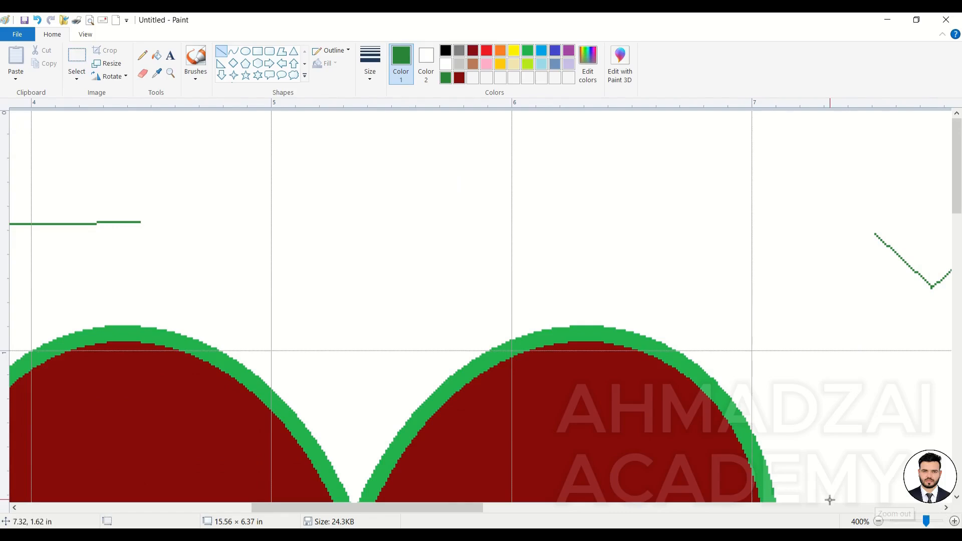
{"action": "left_click", "coordinate": [946, 508]}
{"action": "left_click", "coordinate": [946, 508]}
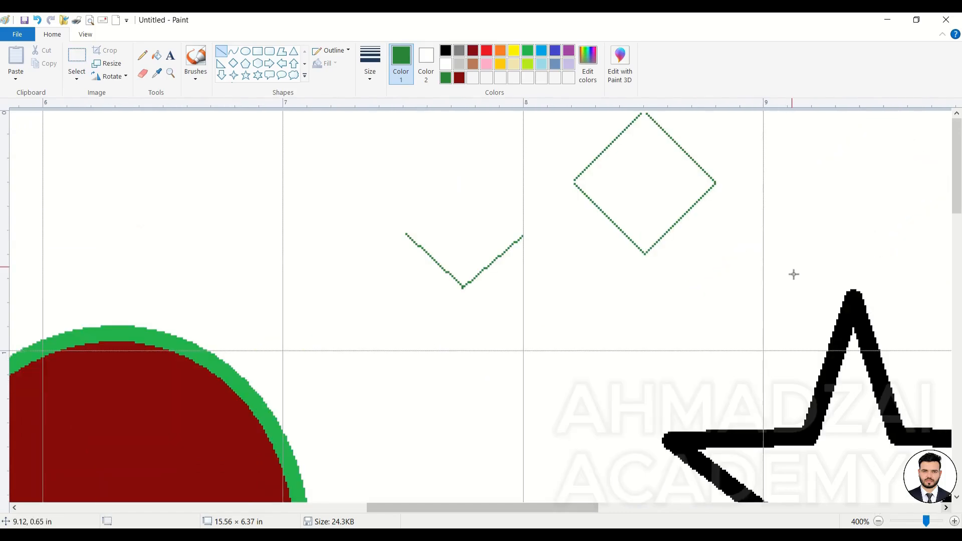
{"action": "left_click", "coordinate": [878, 522]}
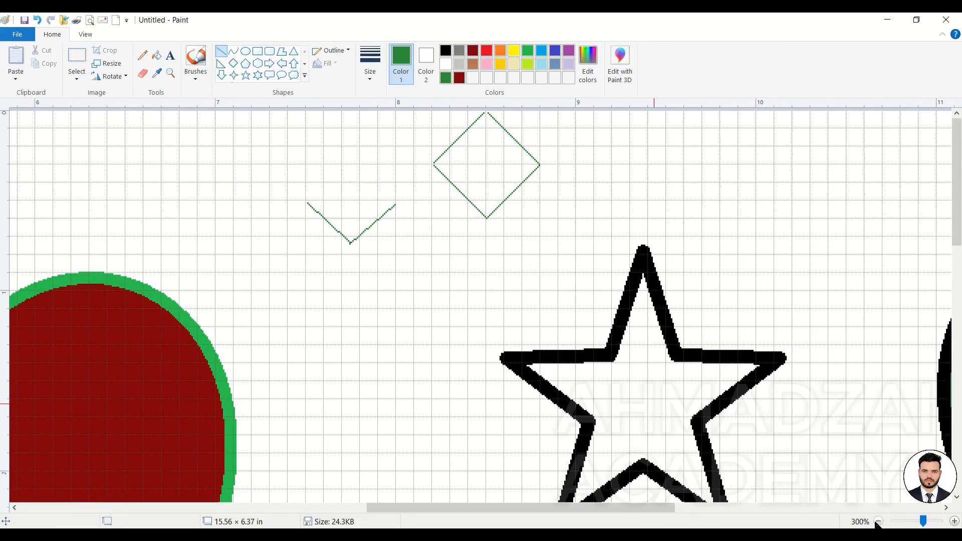
Show the thumbnail of the zoomed drawing and enlarge its window until the dark red heart's outline is recognisable.
{"action": "left_click_drag", "start_coordinate": [671, 508], "coordinate": [572, 500]}
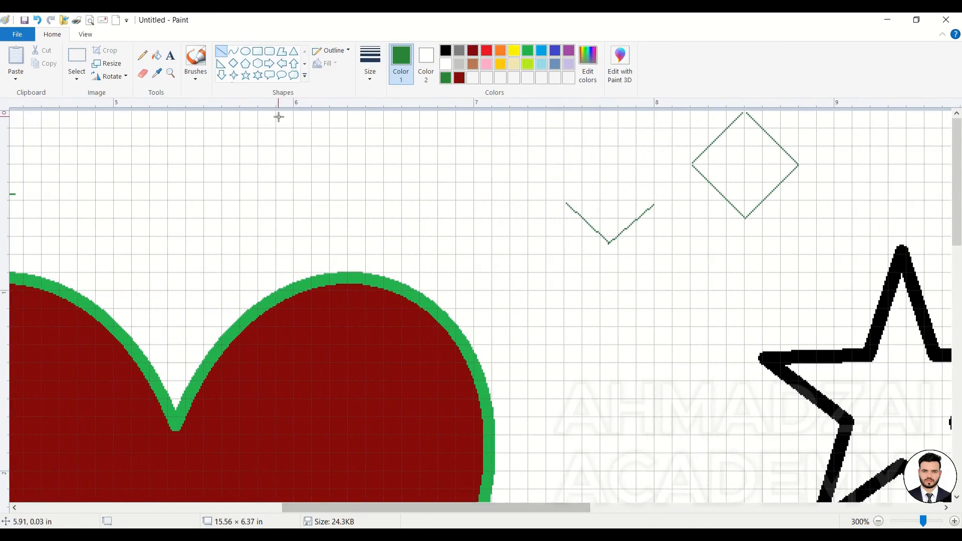
{"action": "left_click", "coordinate": [85, 35]}
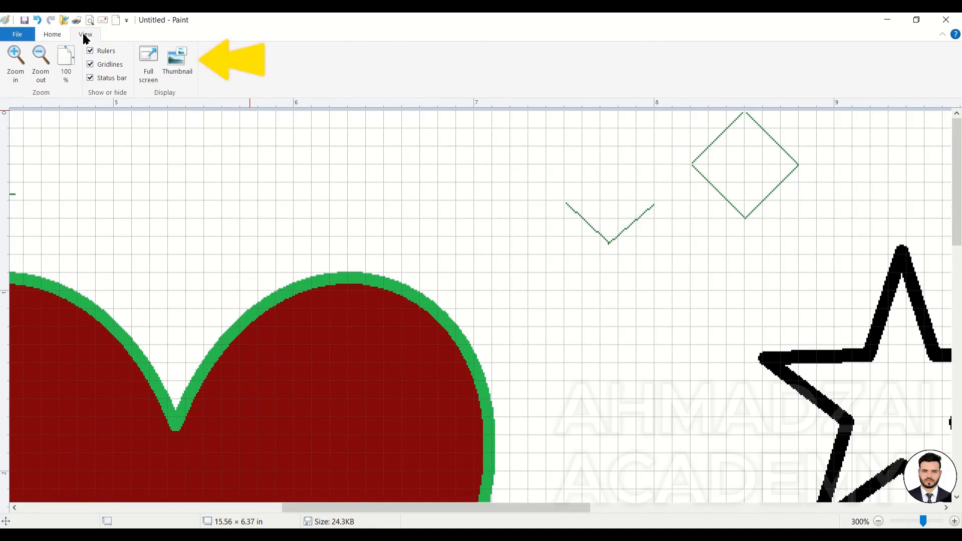
{"action": "left_click", "coordinate": [173, 73]}
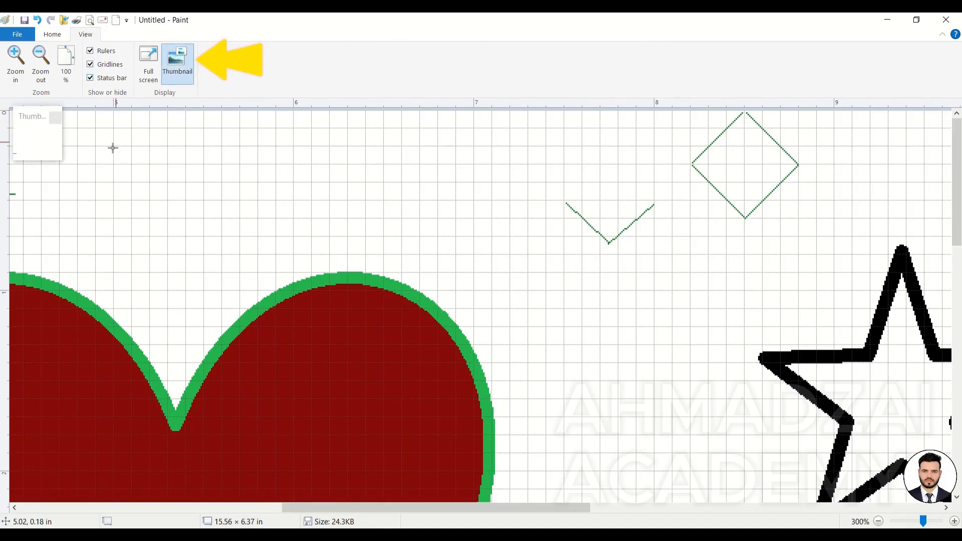
{"action": "mouse_move", "coordinate": [63, 160]}
{"action": "left_mouse_down"}
{"action": "mouse_move", "coordinate": [187, 275]}
{"action": "mouse_move", "coordinate": [227, 334]}
{"action": "mouse_move", "coordinate": [230, 363]}
{"action": "left_mouse_up"}
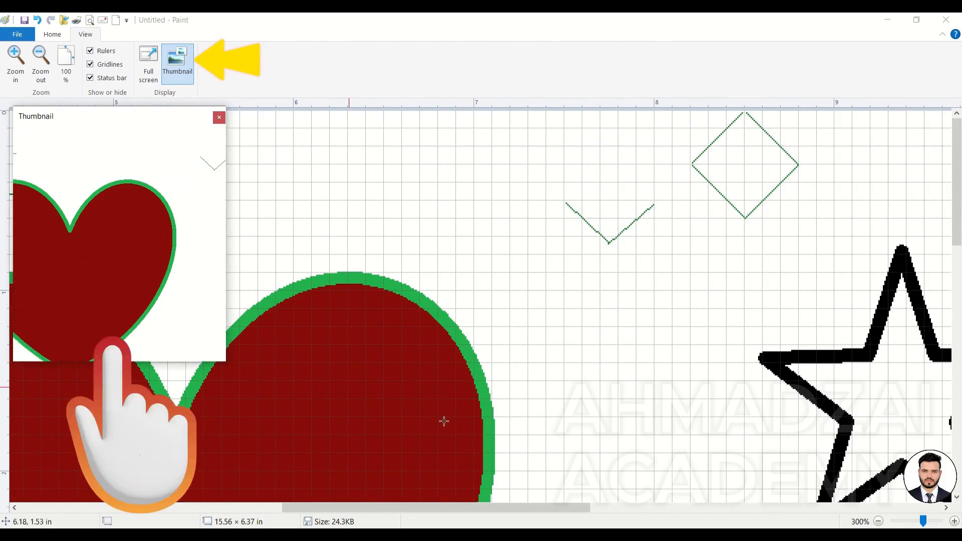
View the diamond and star area in the thumbnail, then close the thumbnail and reset the zoom to 100%.
{"action": "left_click_drag", "start_coordinate": [565, 511], "coordinate": [633, 513]}
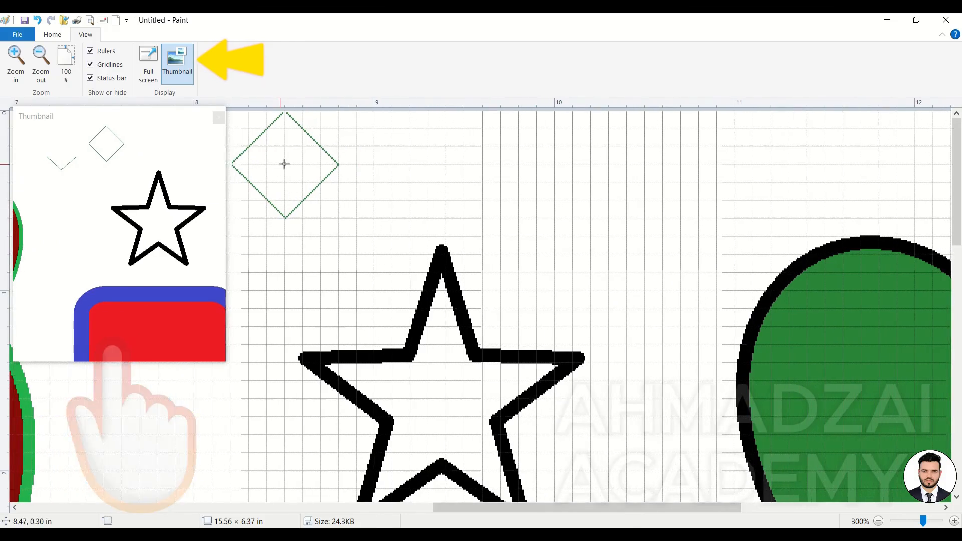
{"action": "left_click", "coordinate": [106, 152]}
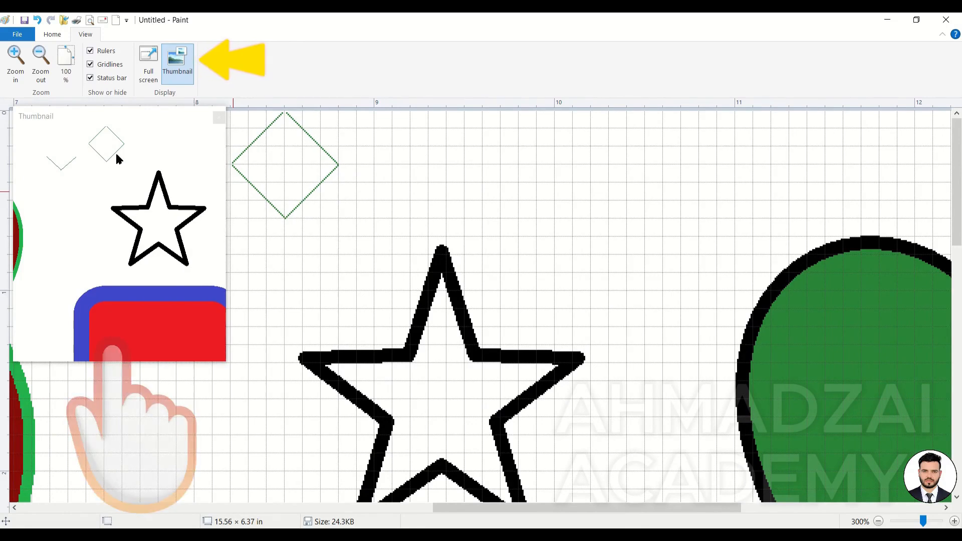
{"action": "left_click", "coordinate": [218, 119]}
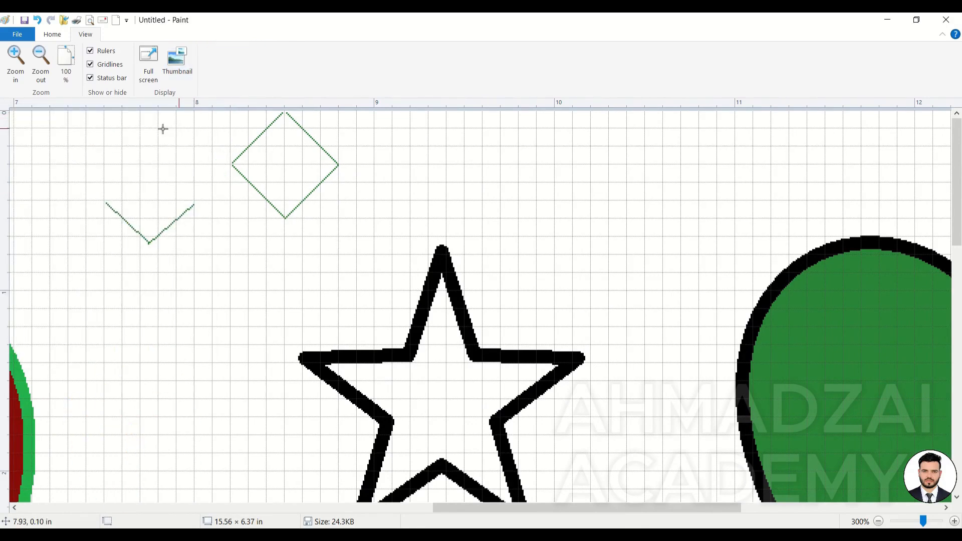
{"action": "left_click", "coordinate": [60, 73]}
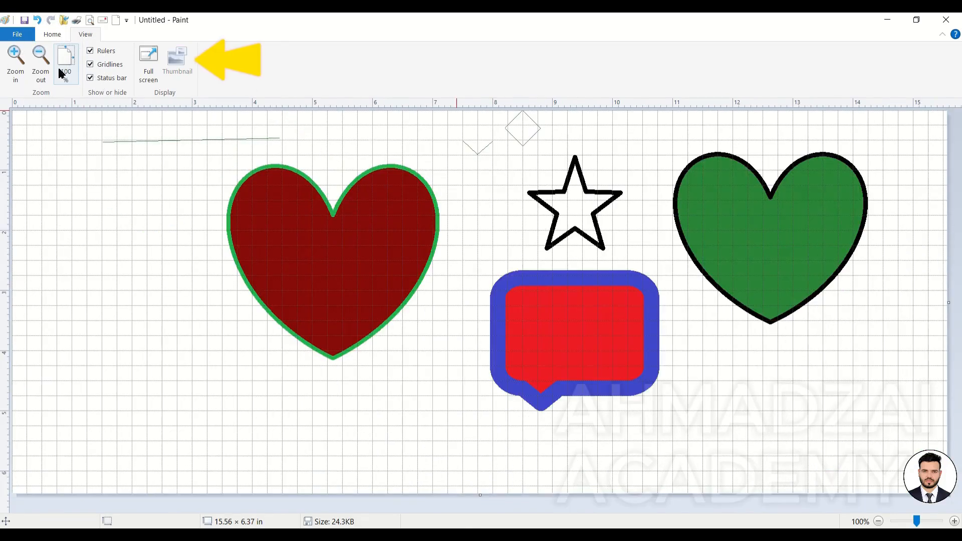